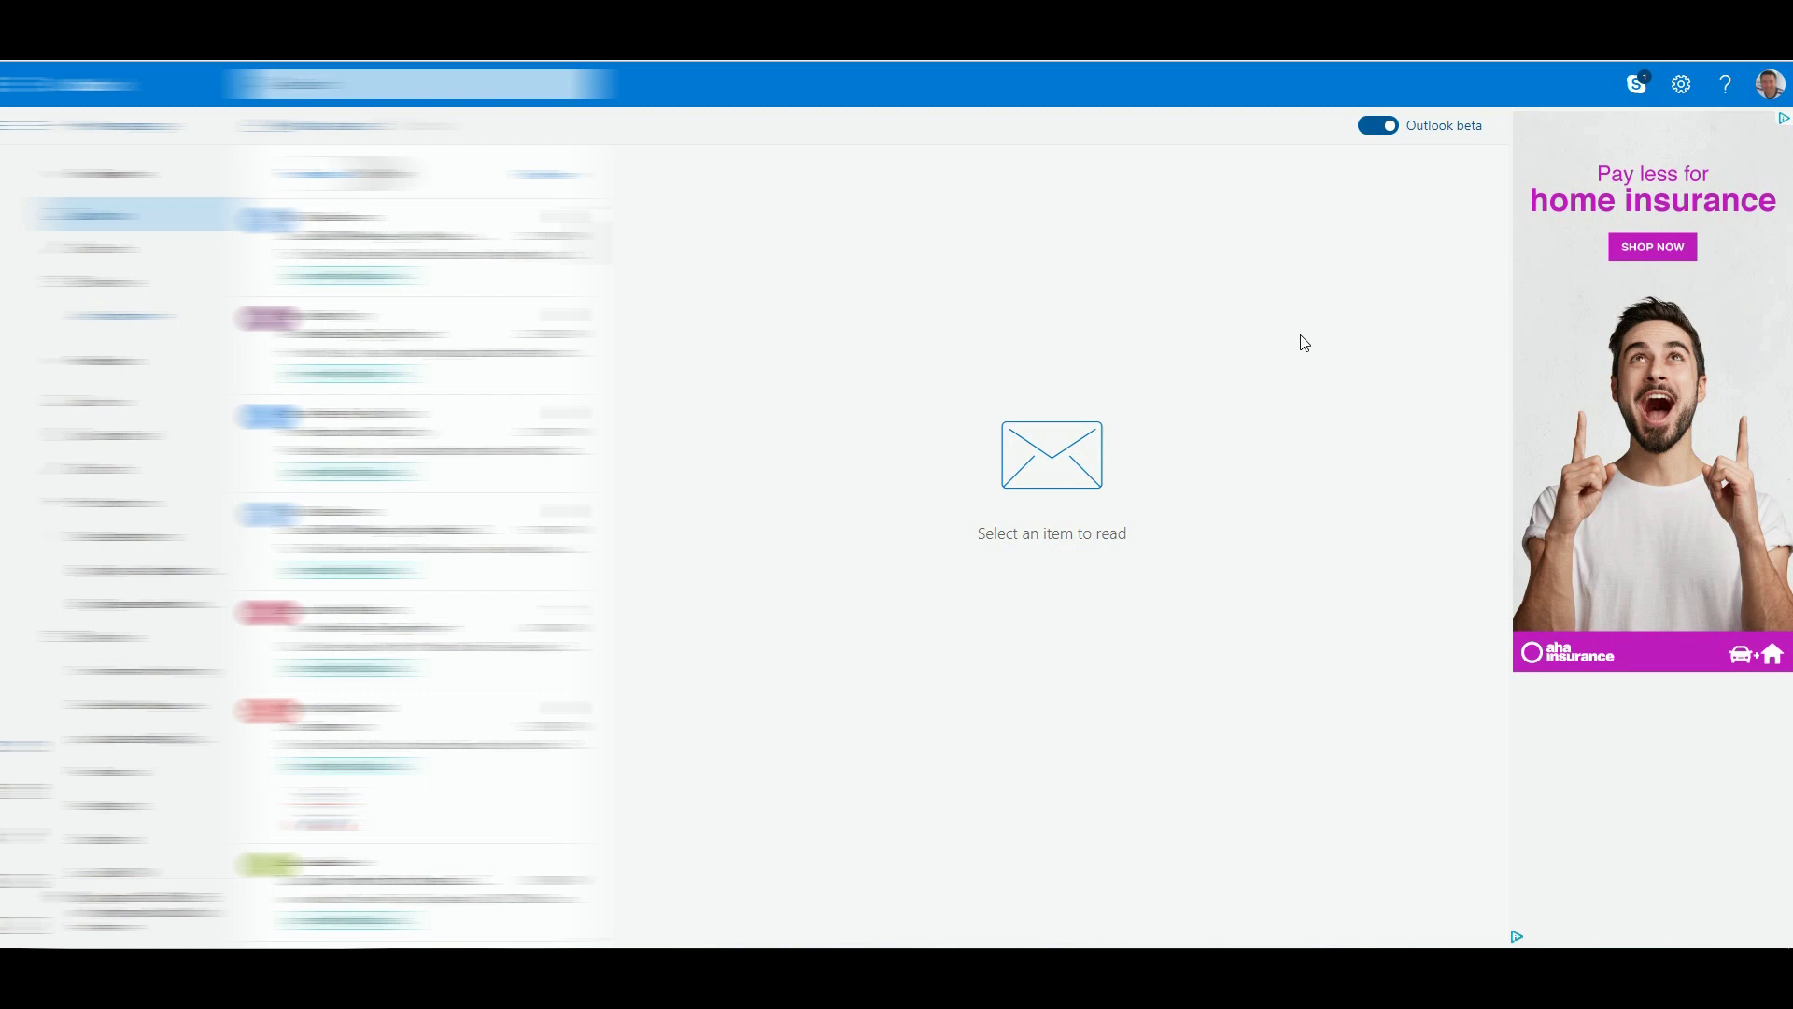
Step: Open the Quick settings panel from the Settings gear in the top-right toolbar
click(1682, 87)
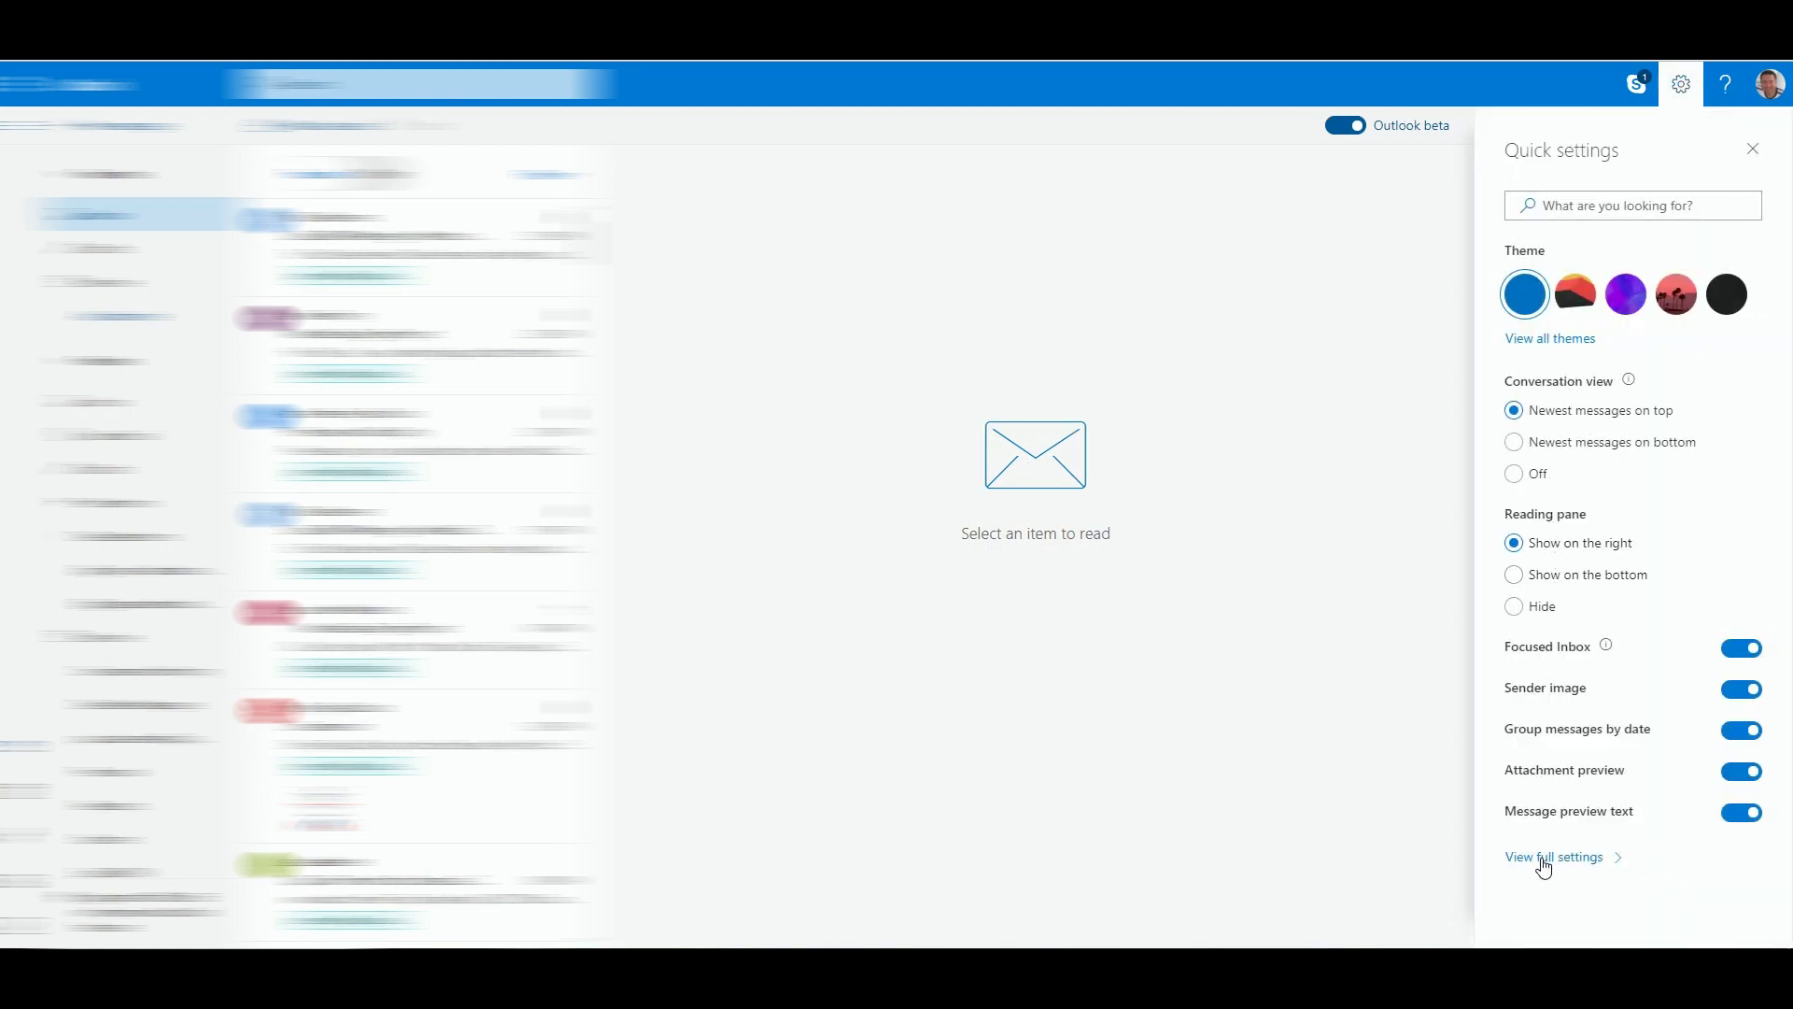
Step: Go to full settings, Mail > Accounts, and choose Other email accounts under Connected accounts
click(1581, 858)
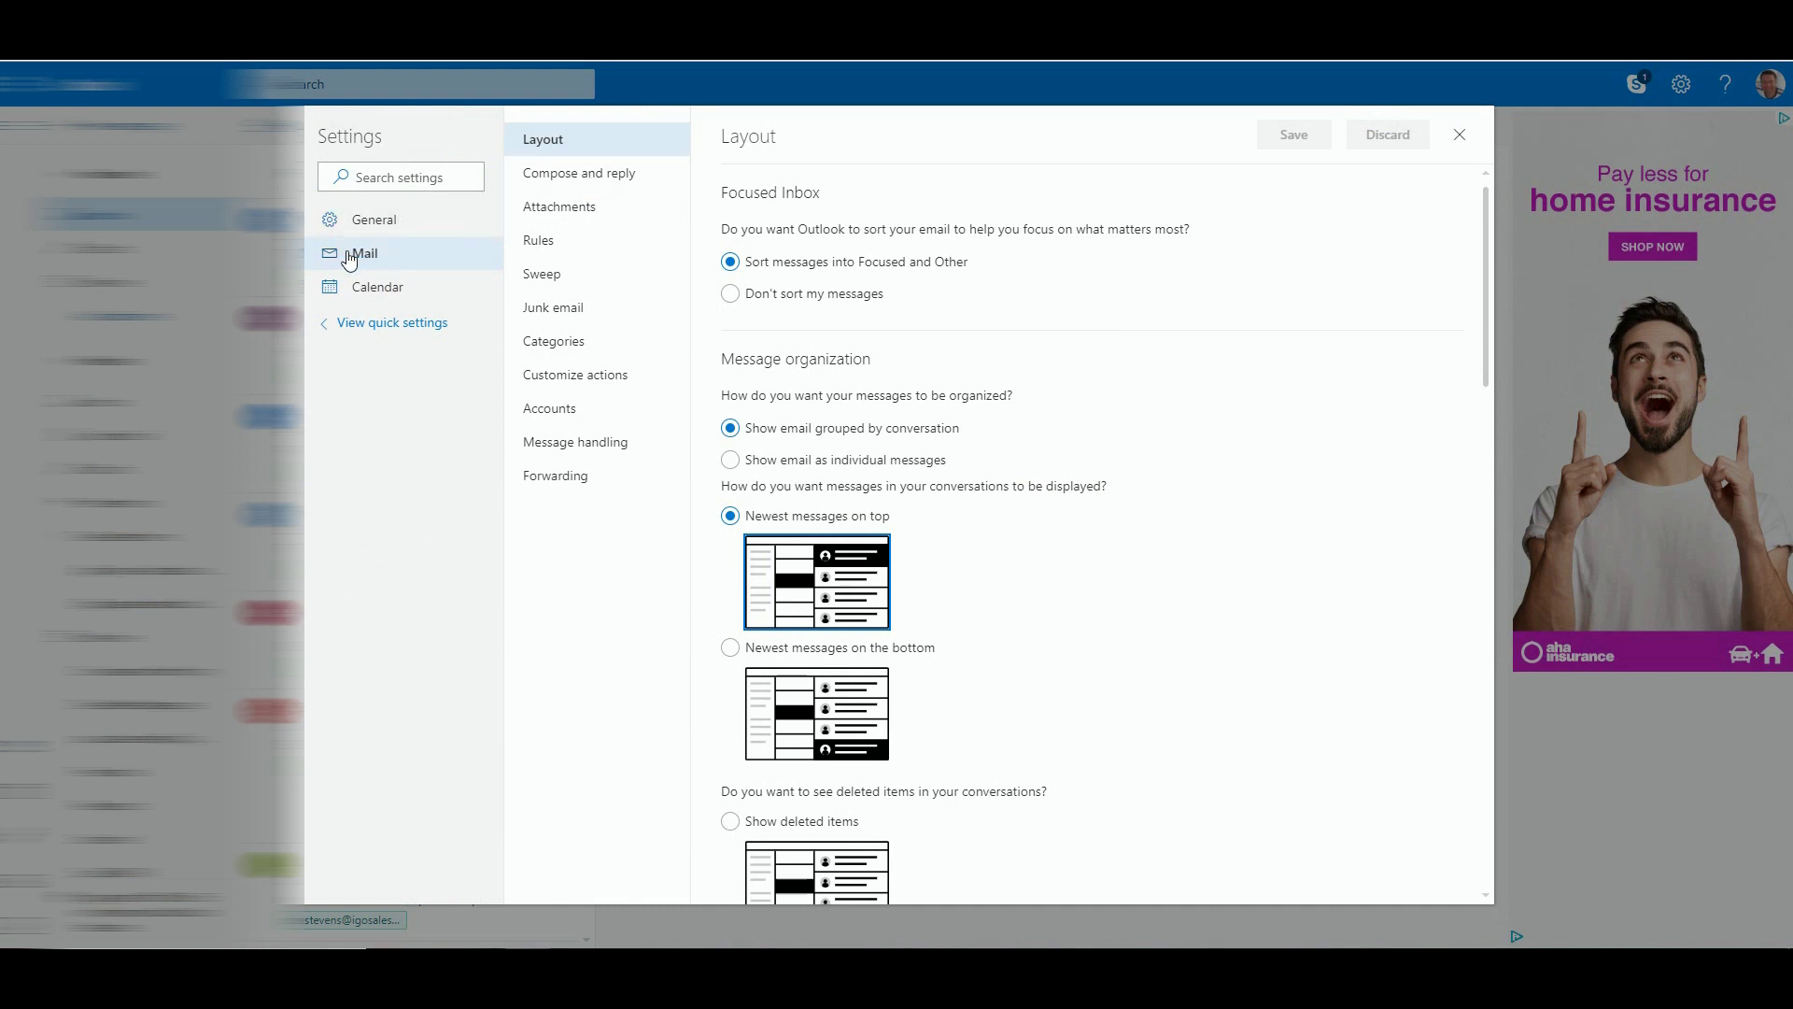
click(542, 413)
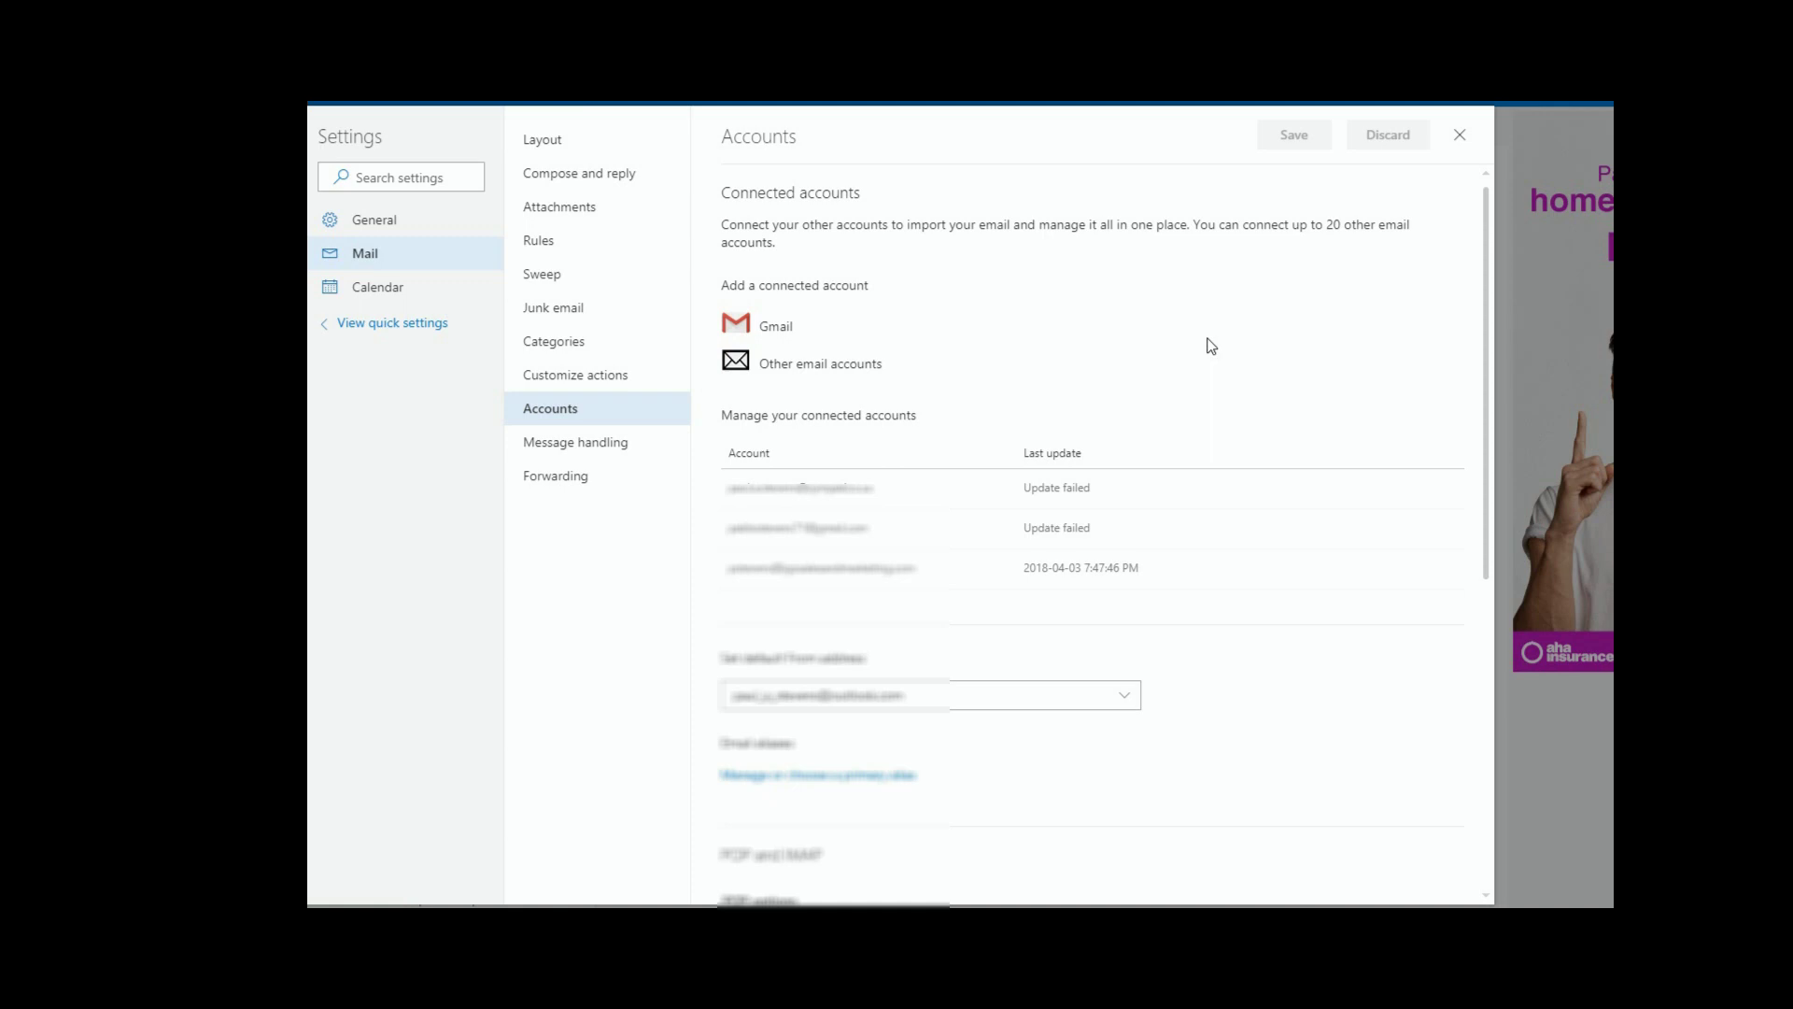
click(806, 370)
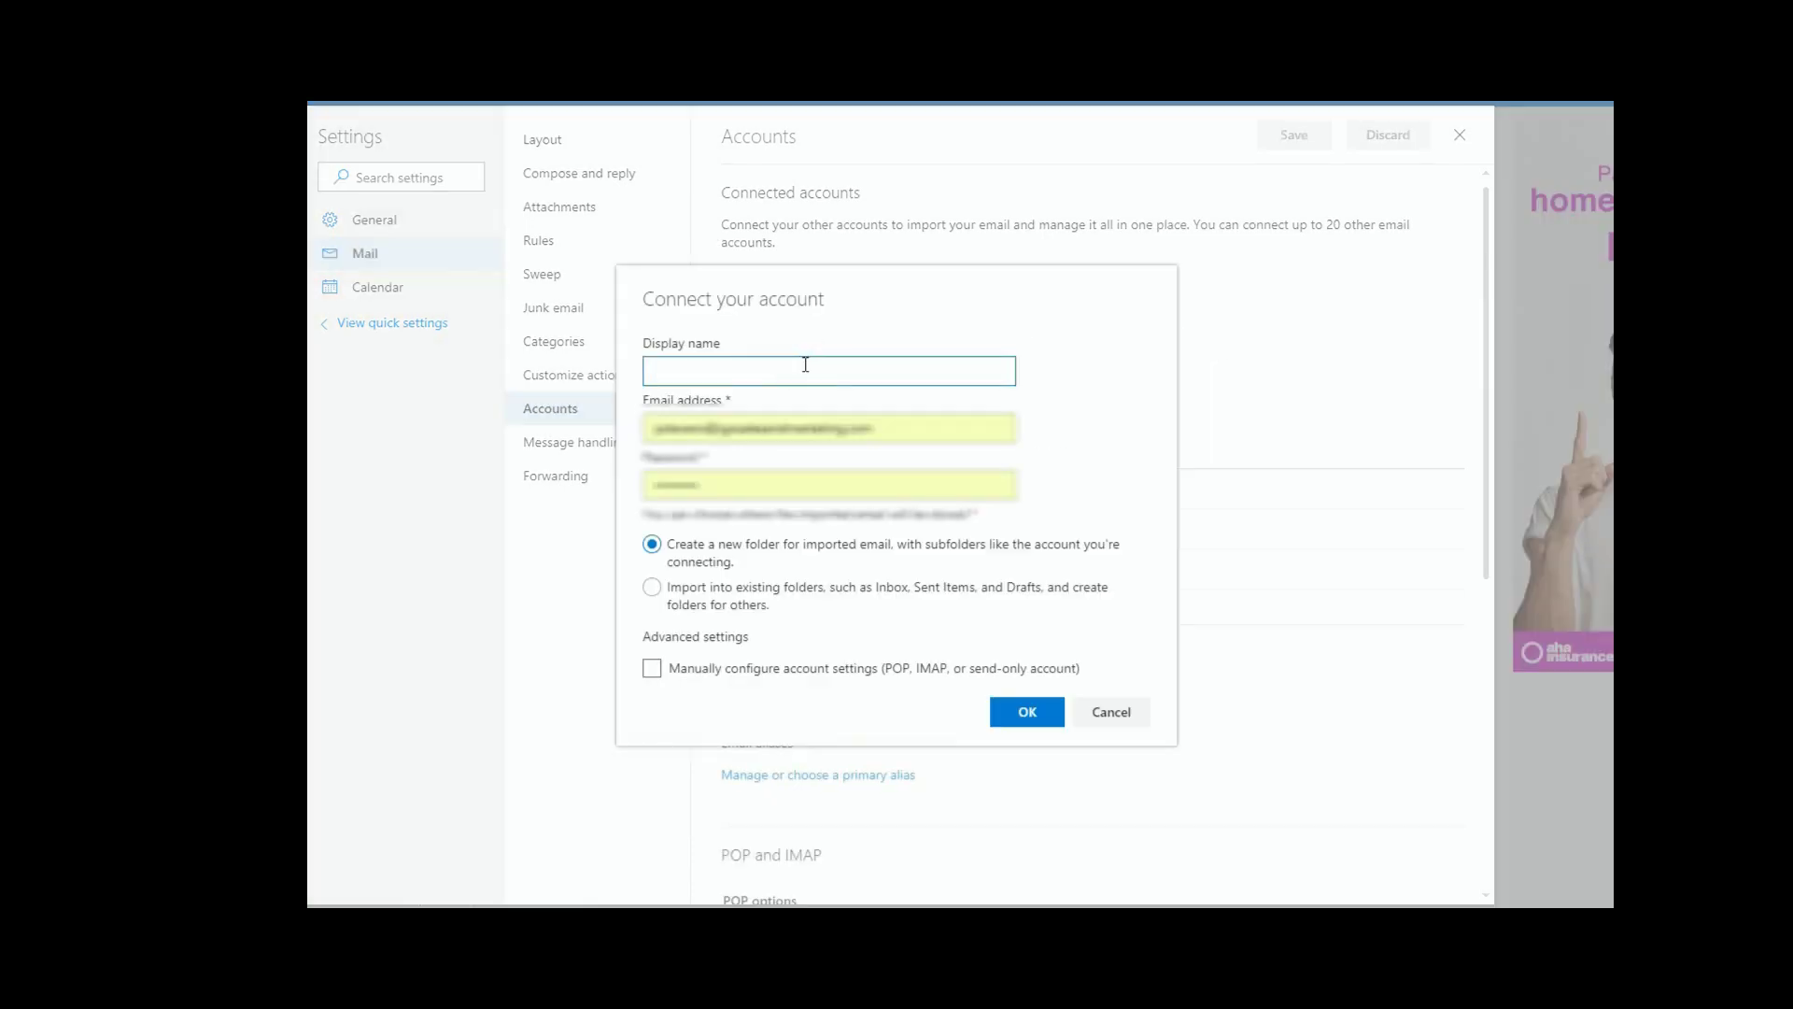
Step: Enter display name Test and replace the email address with the account's address
click(672, 368)
text(TEst)
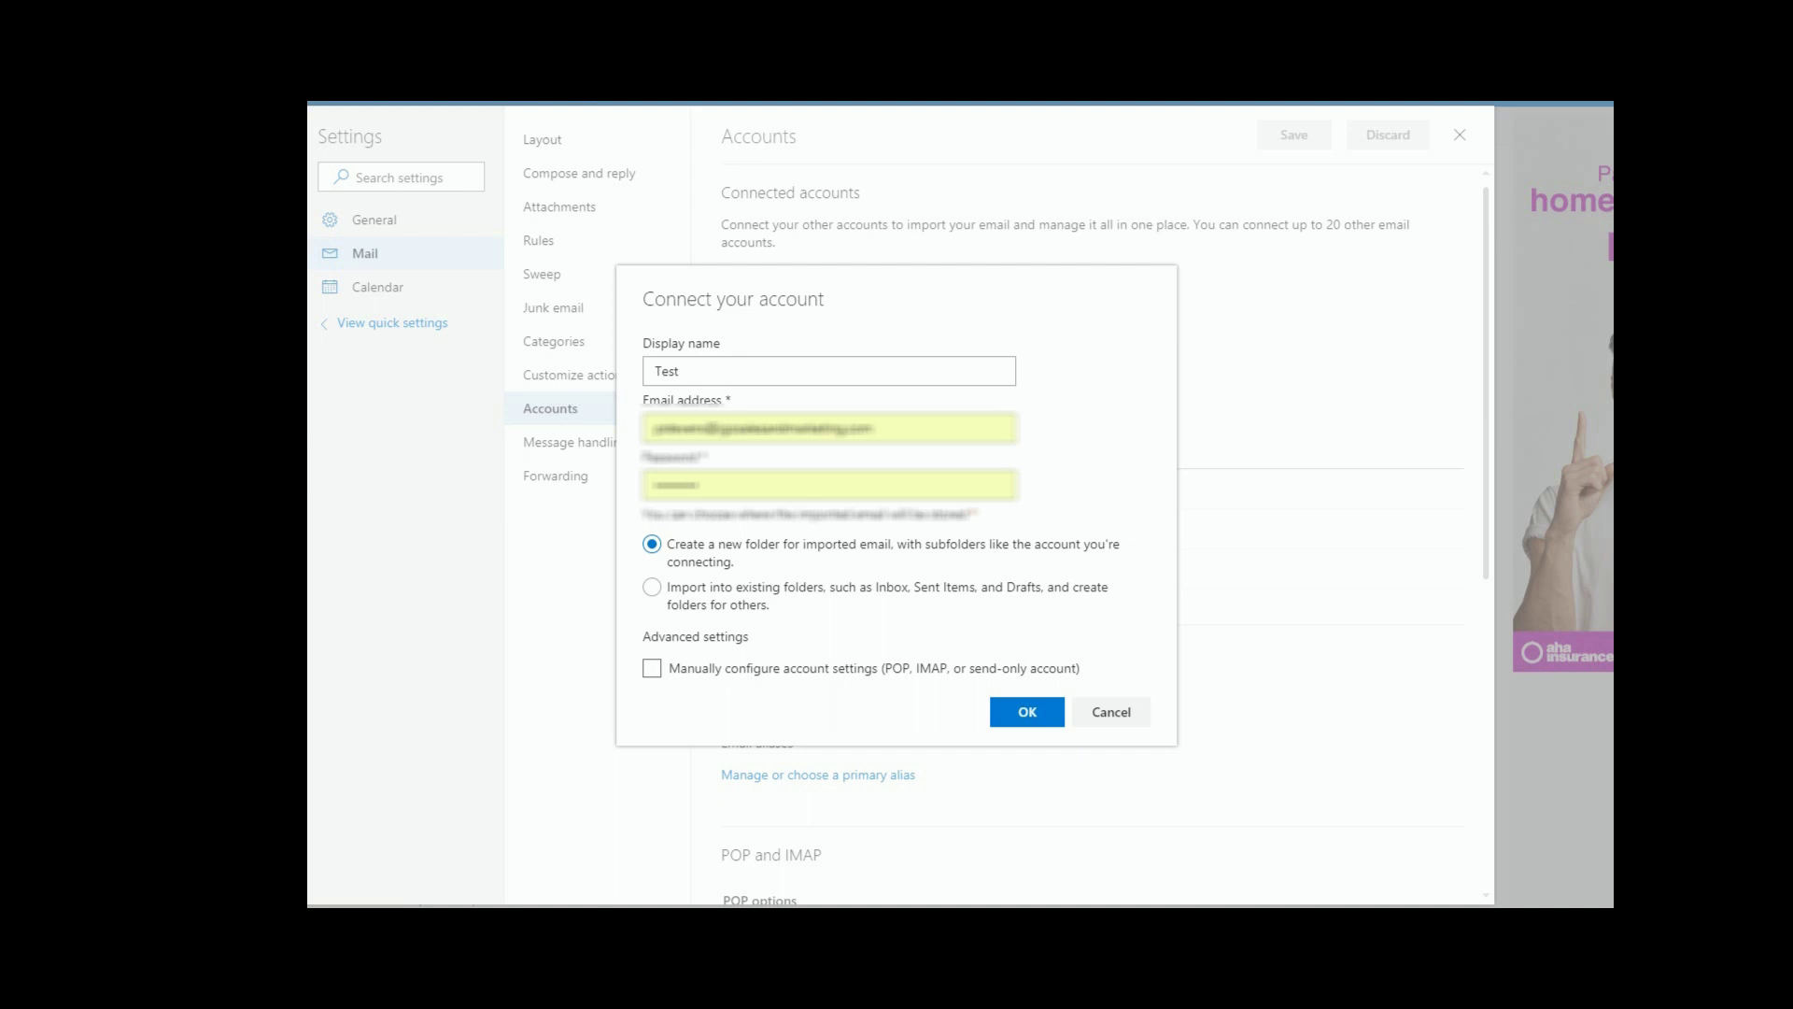
click(902, 429)
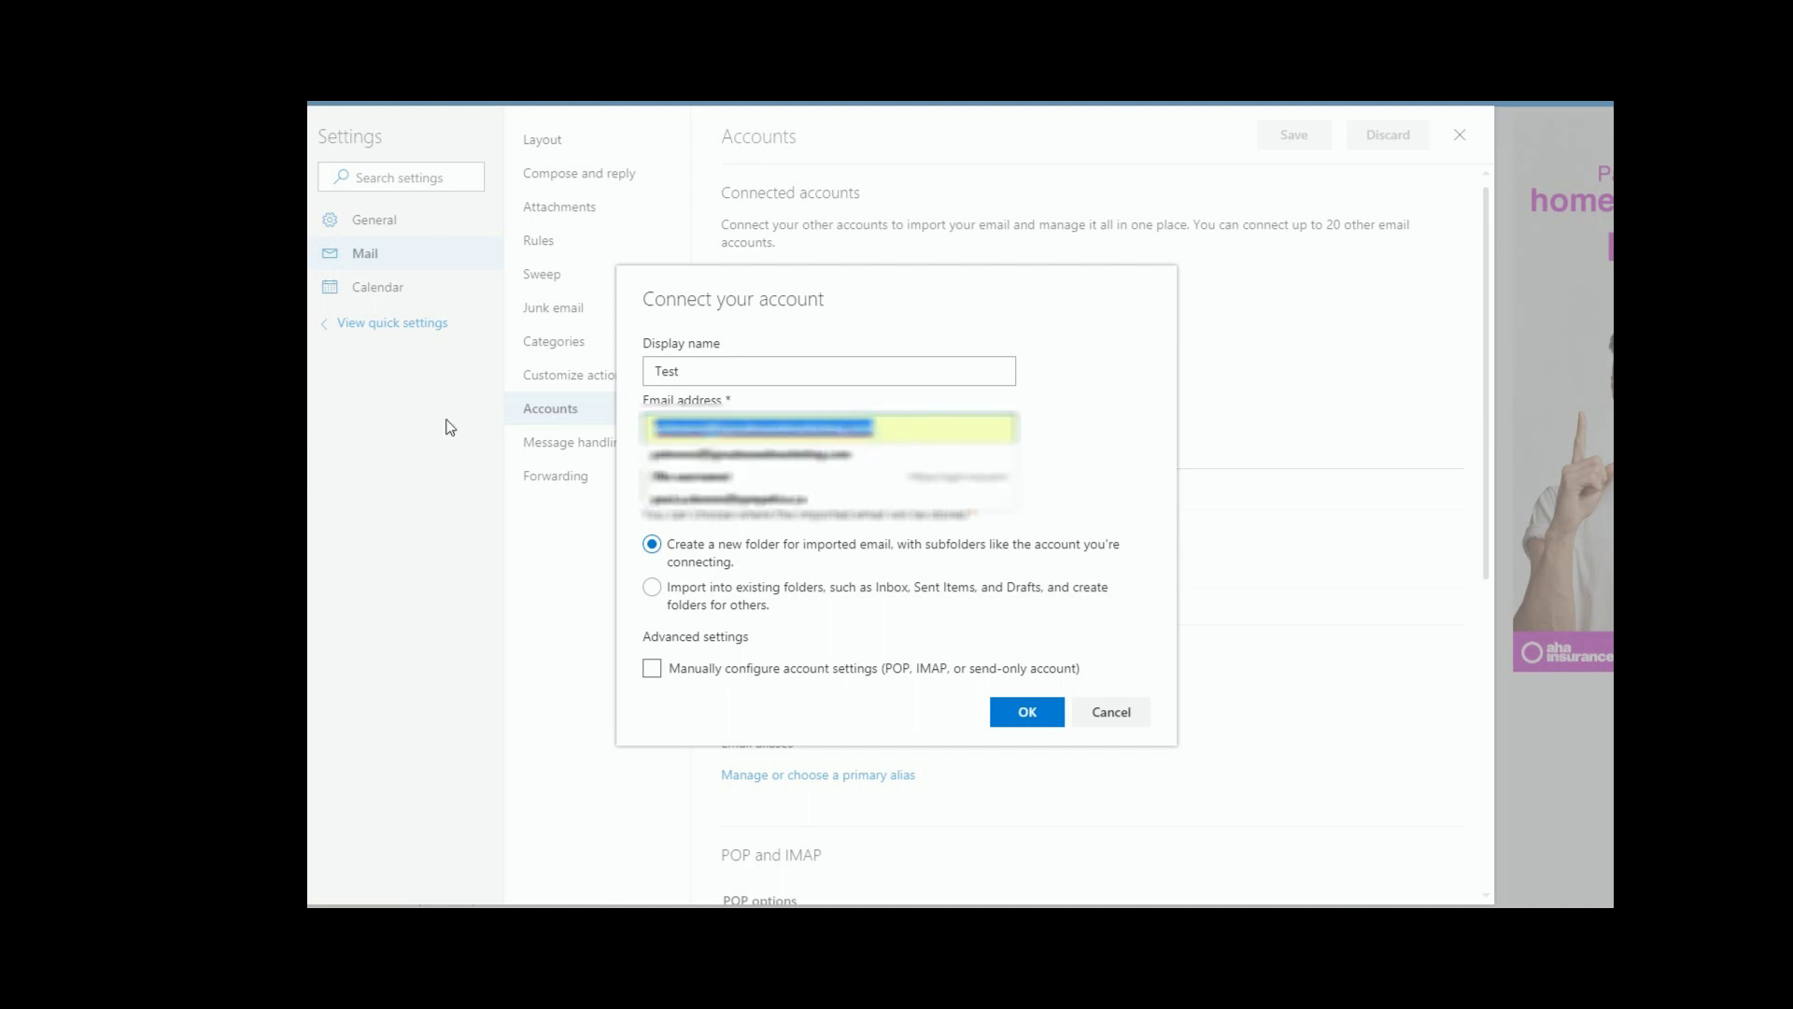
key(BackSpace)
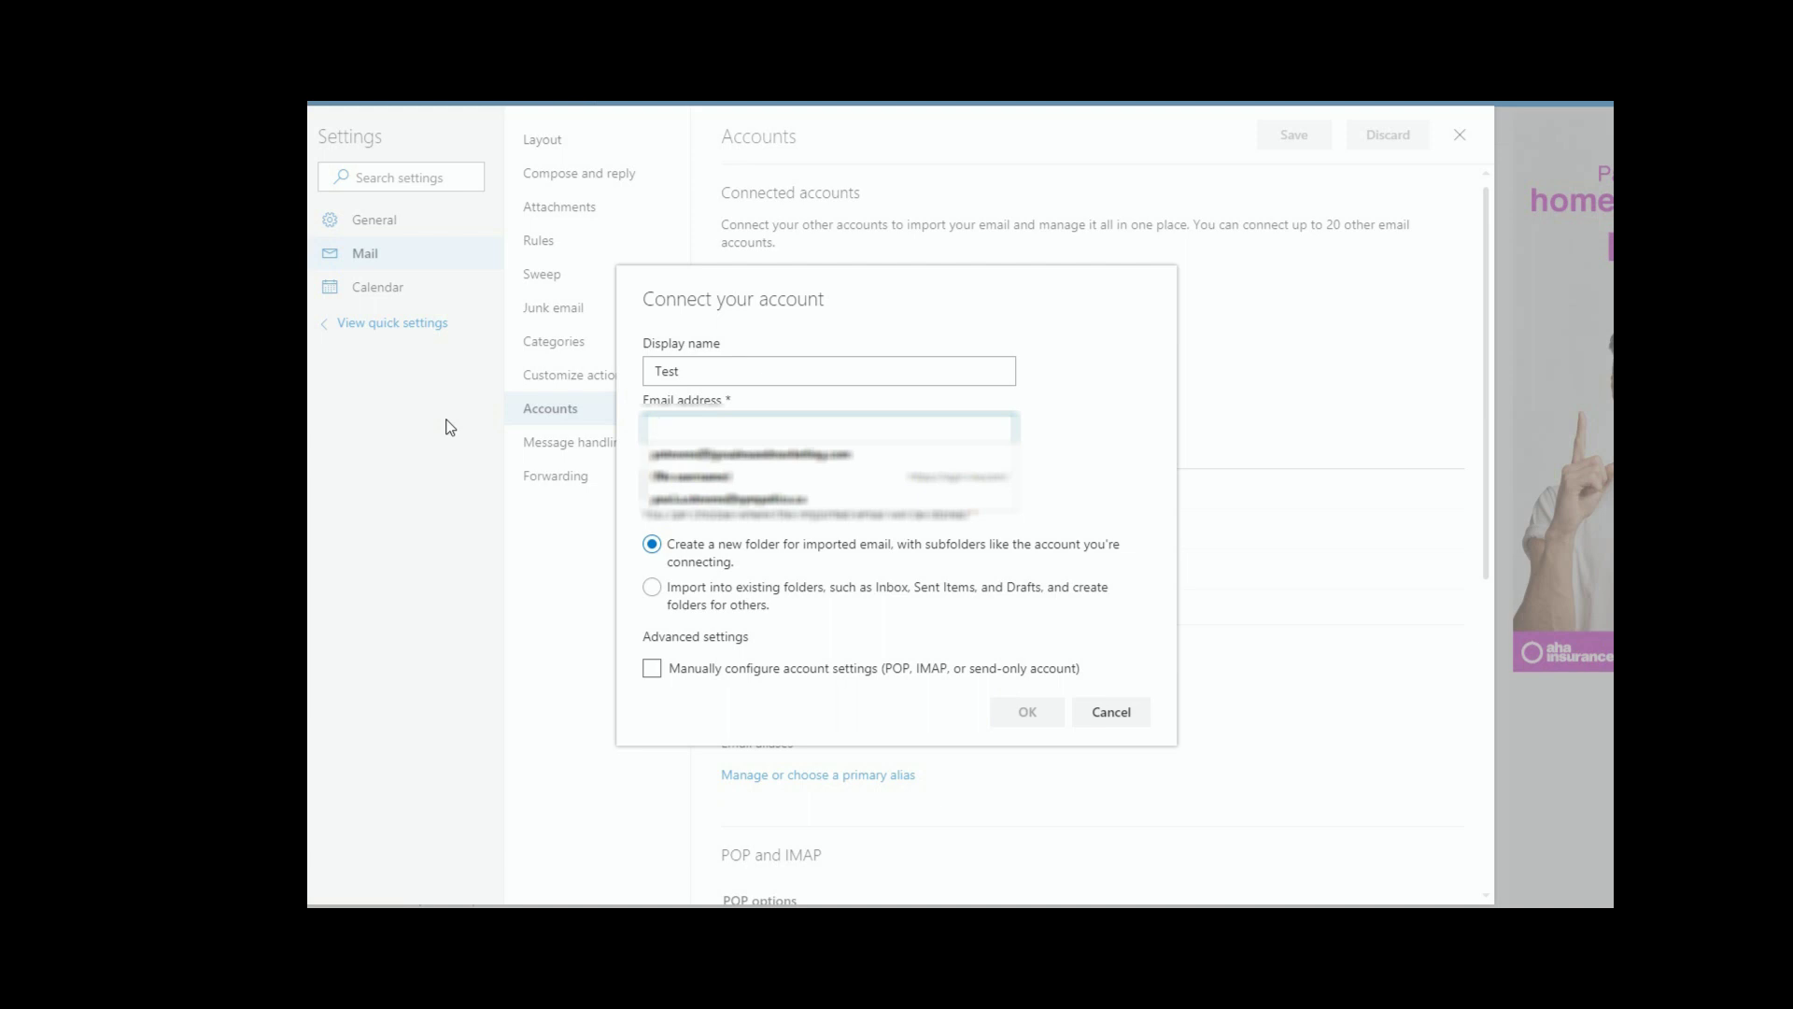
key(Down)
key(Return)
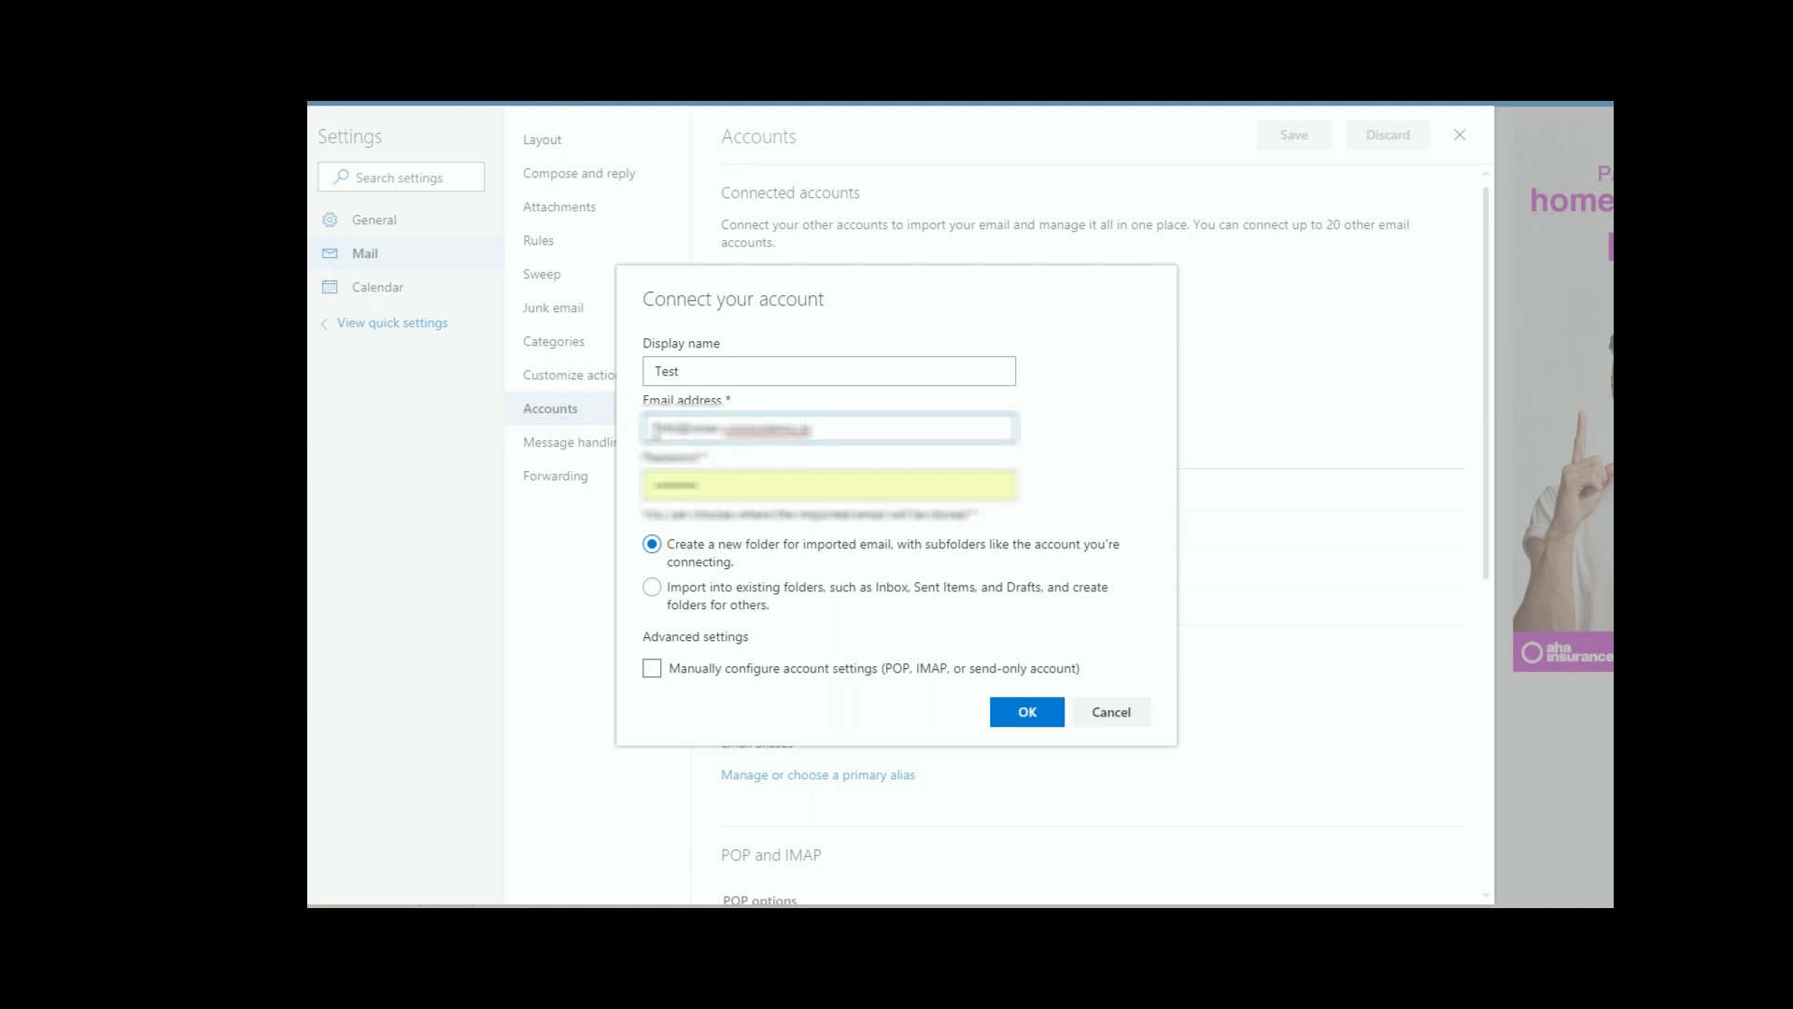
click(653, 430)
click(835, 427)
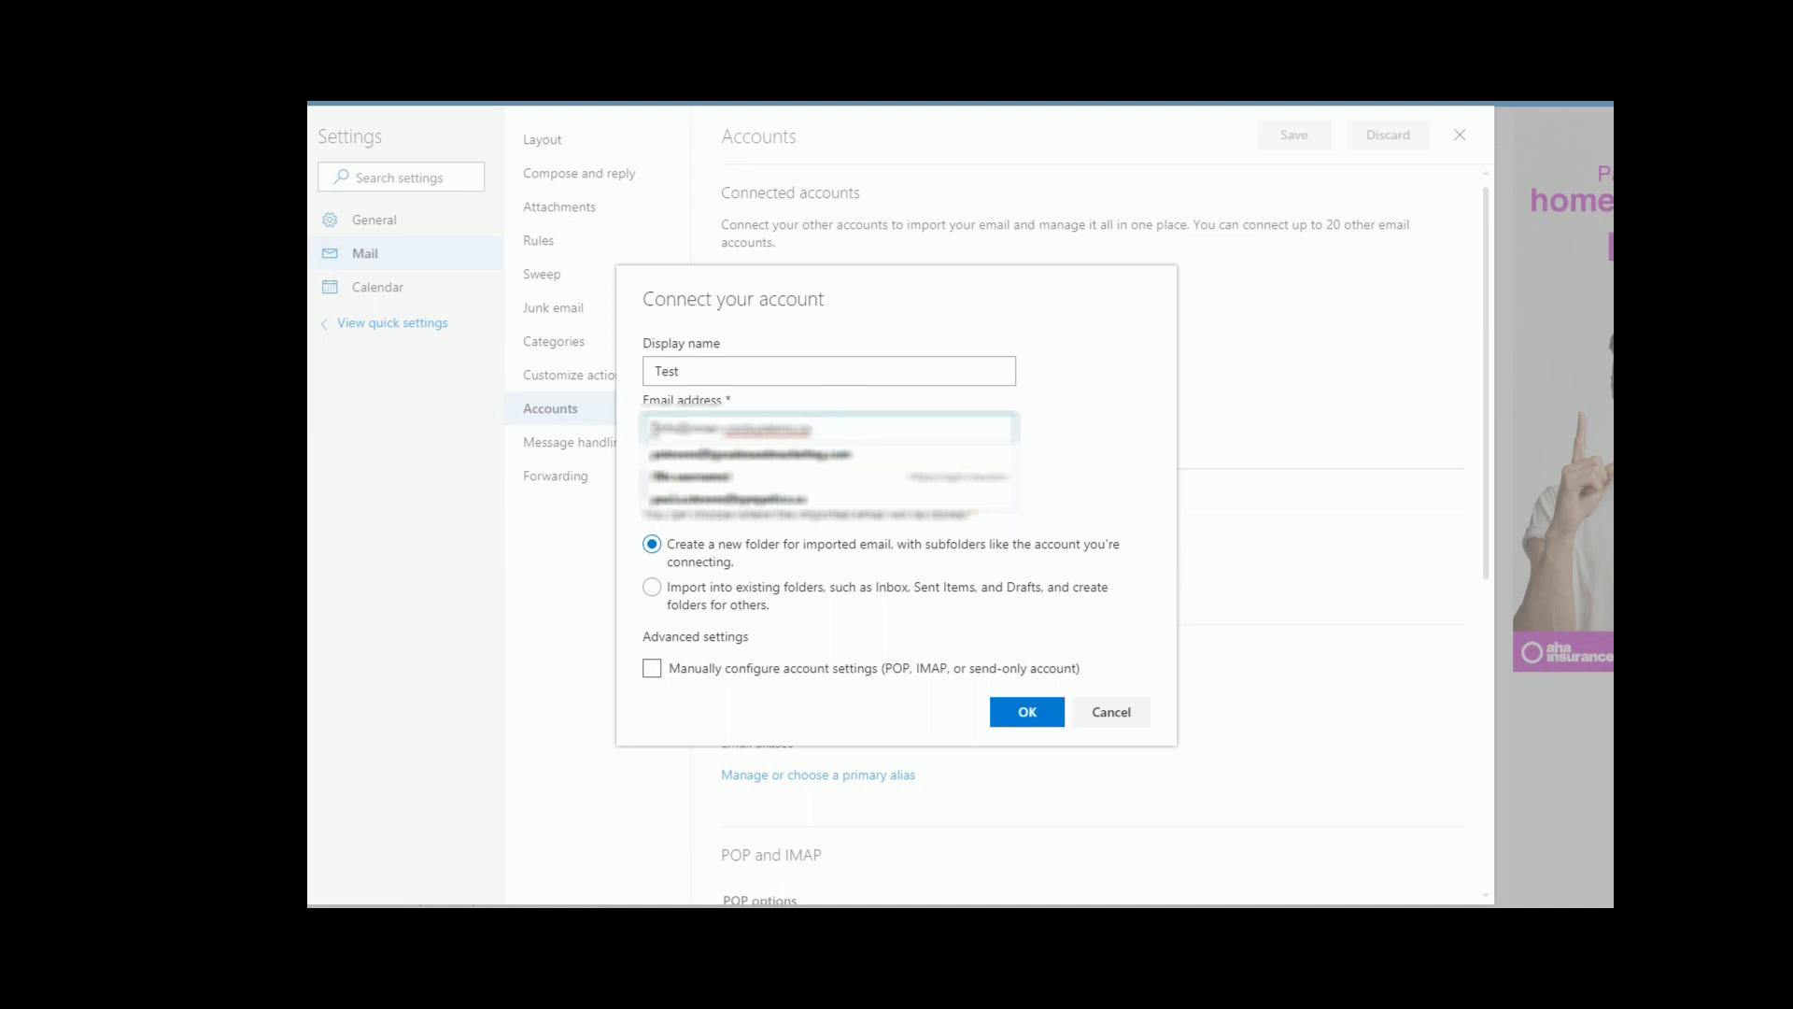
click(1149, 425)
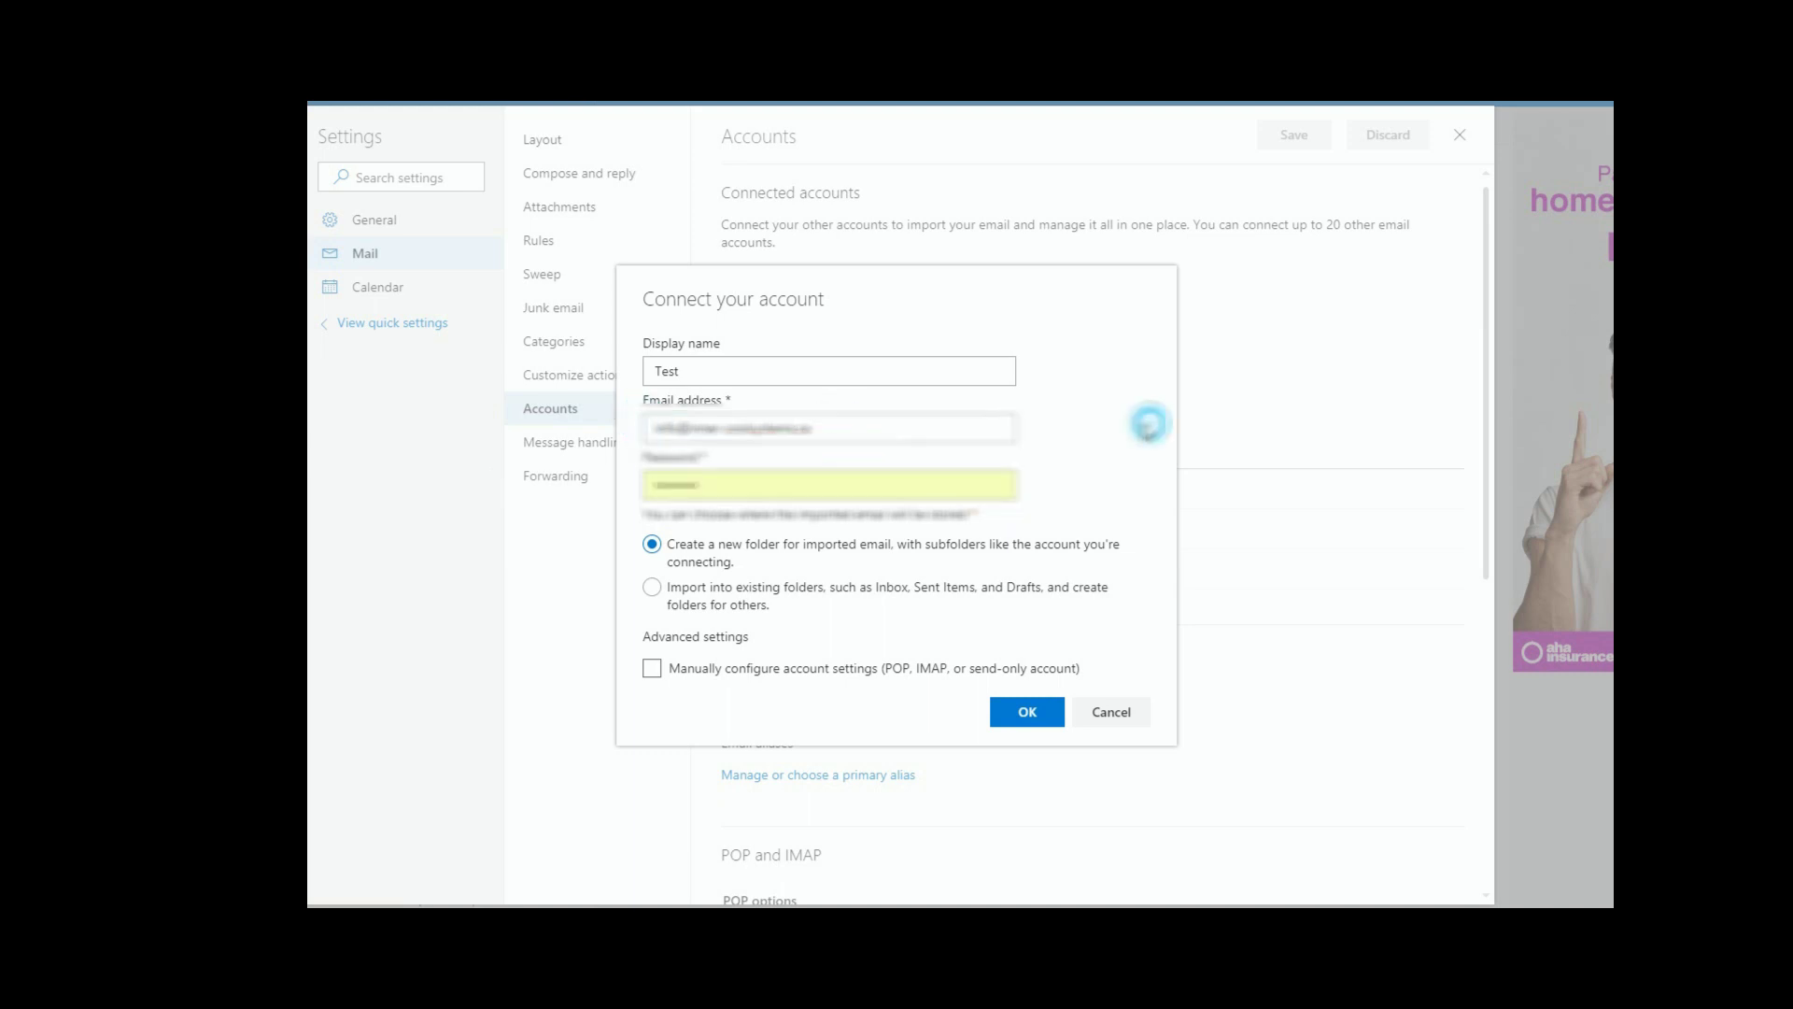
Step: Clear the autofilled password so the Password field is blank
double_click(729, 485)
key(BackSpace)
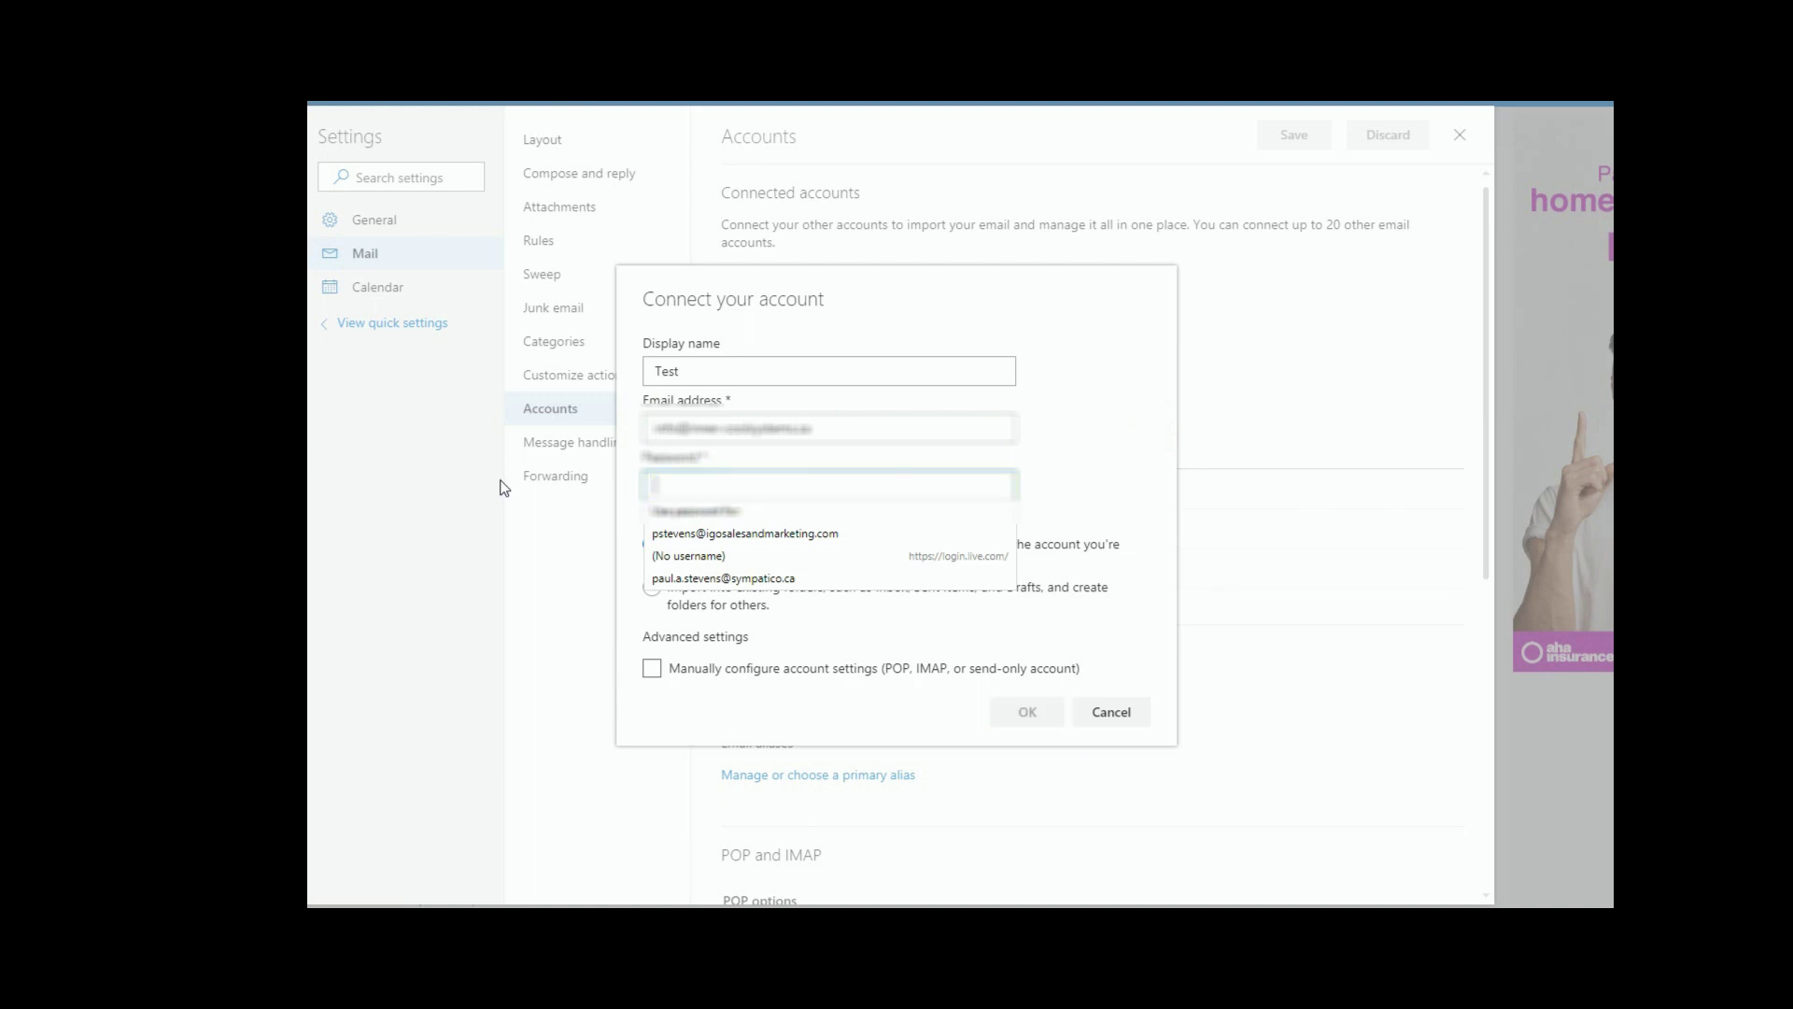
click(1080, 435)
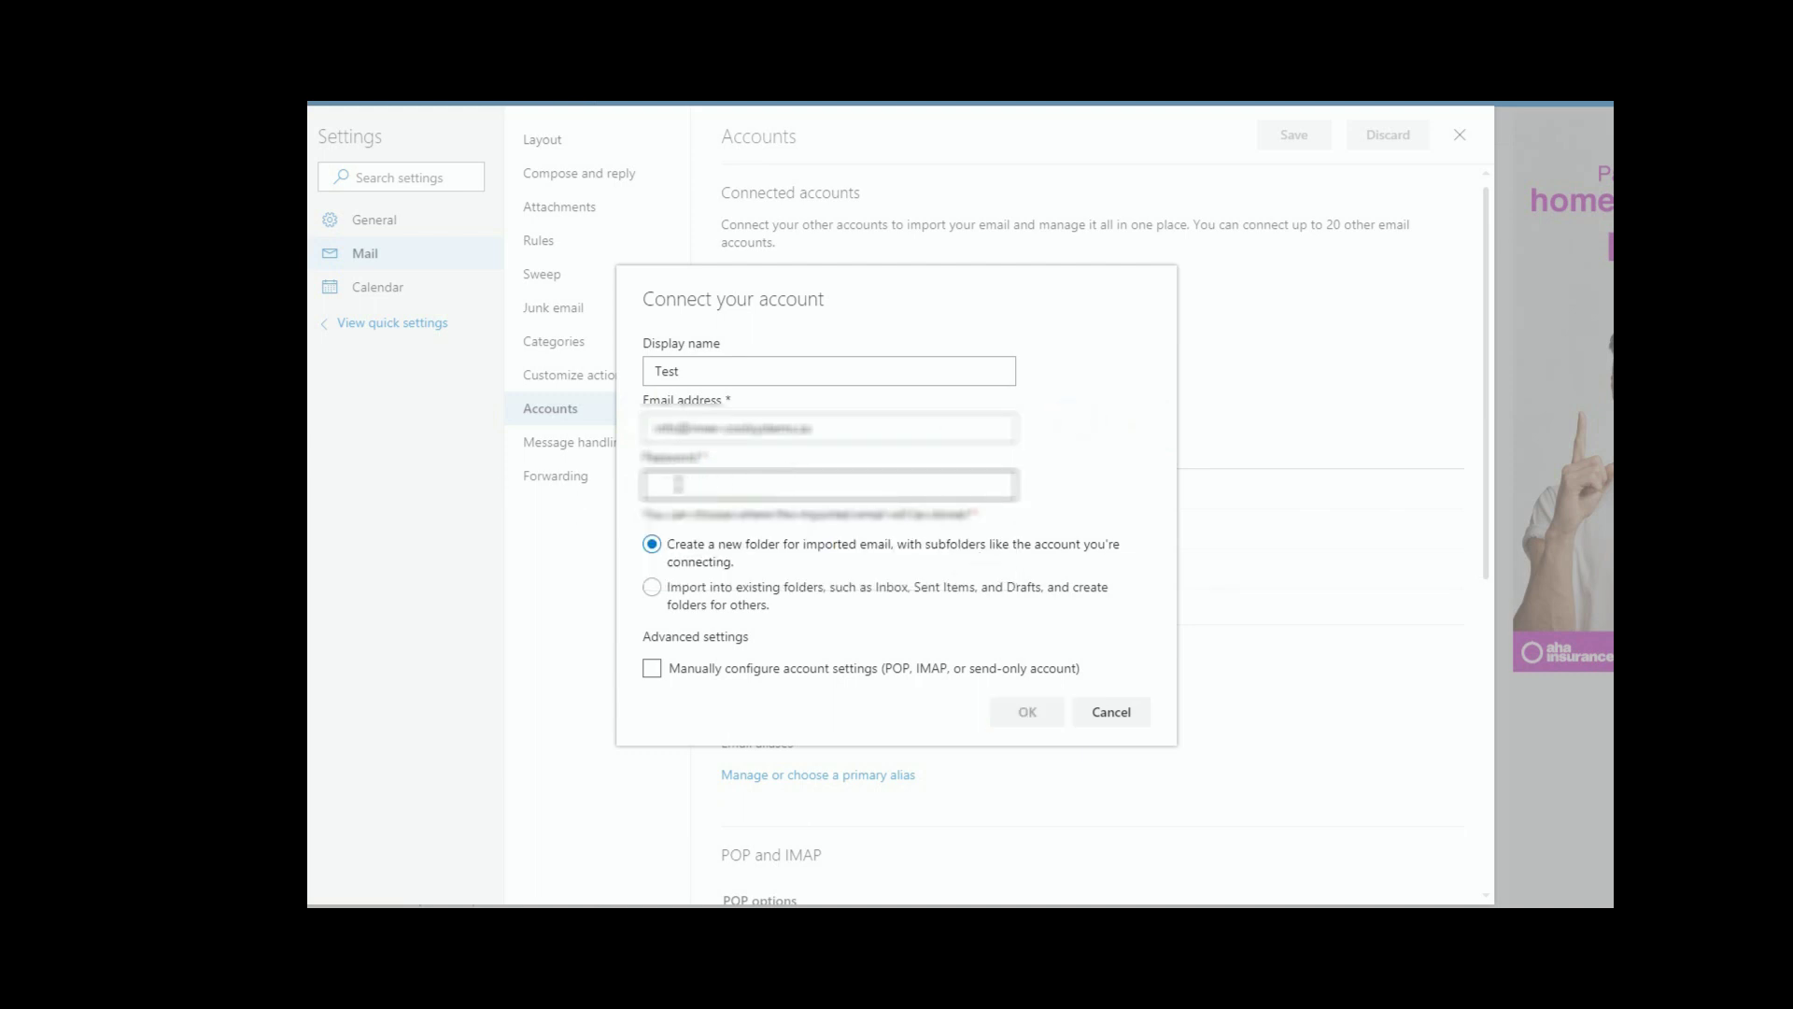
Step: Tick 'Manually configure account settings (POP, IMAP, or send-only account)' and confirm with OK
click(650, 671)
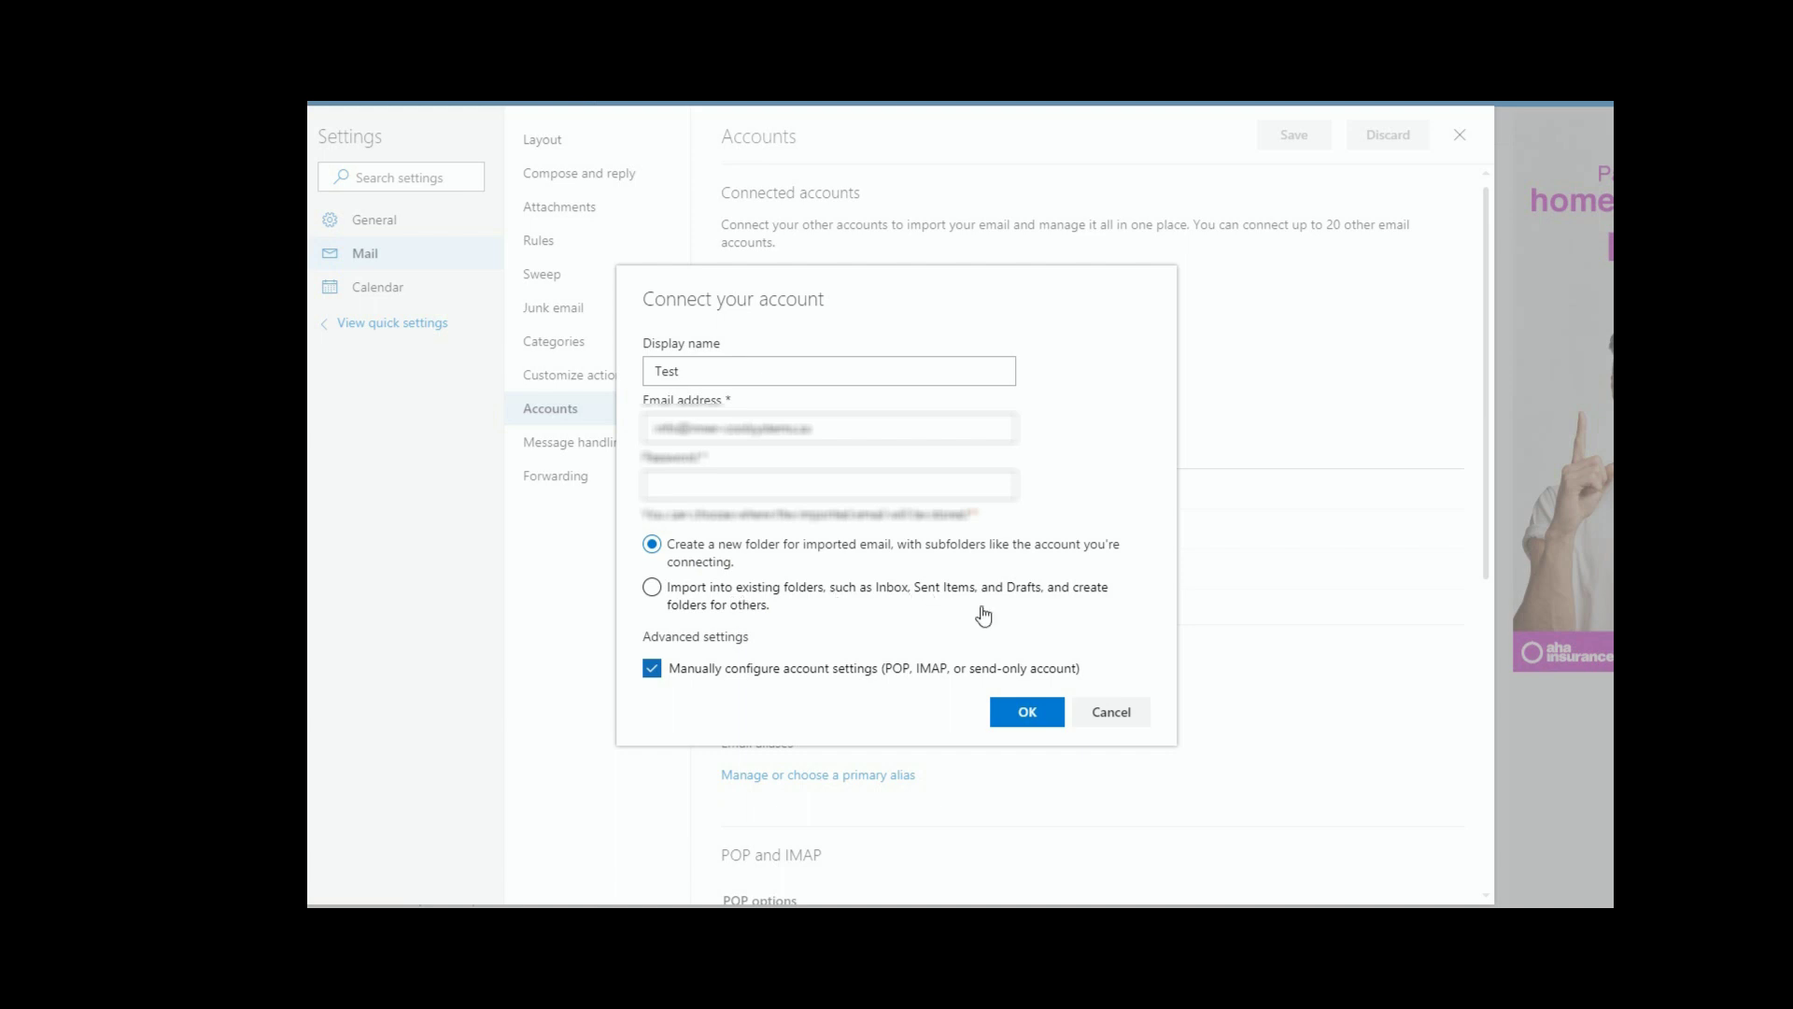
click(1027, 713)
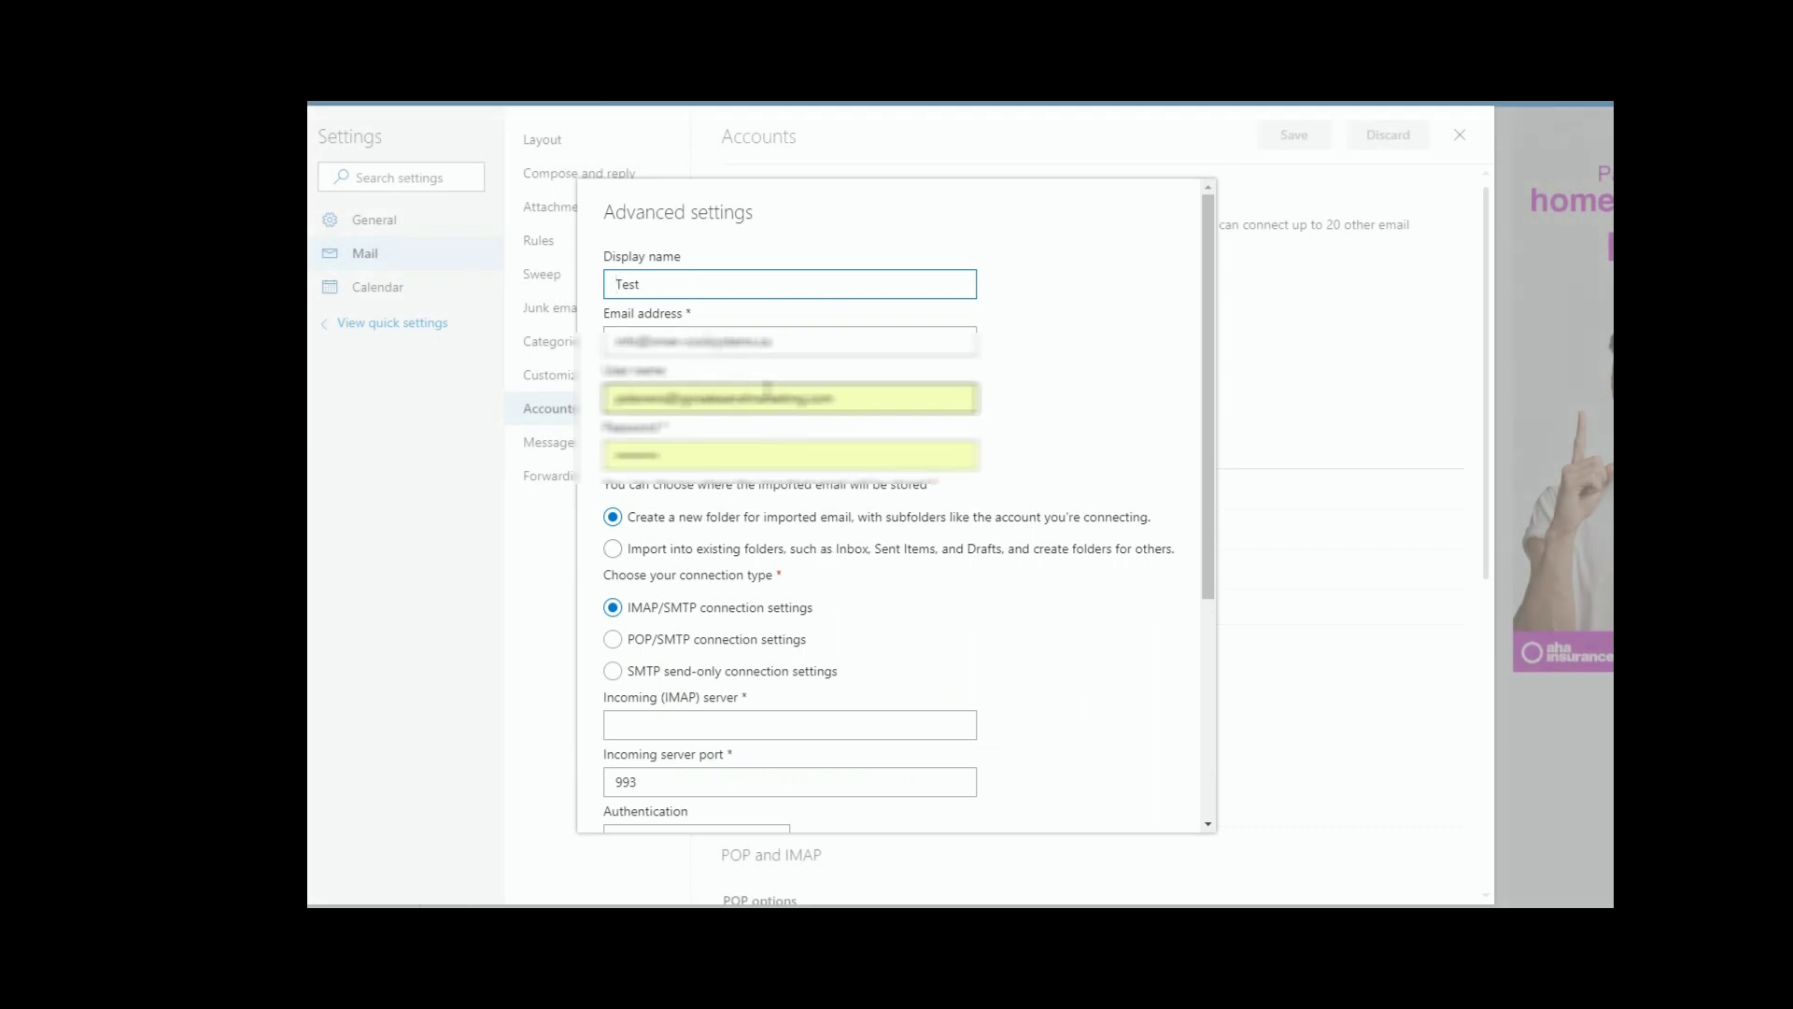
Step: Copy the email address and paste it as the User name, replacing the autofilled value
drag(801, 340, 473, 340)
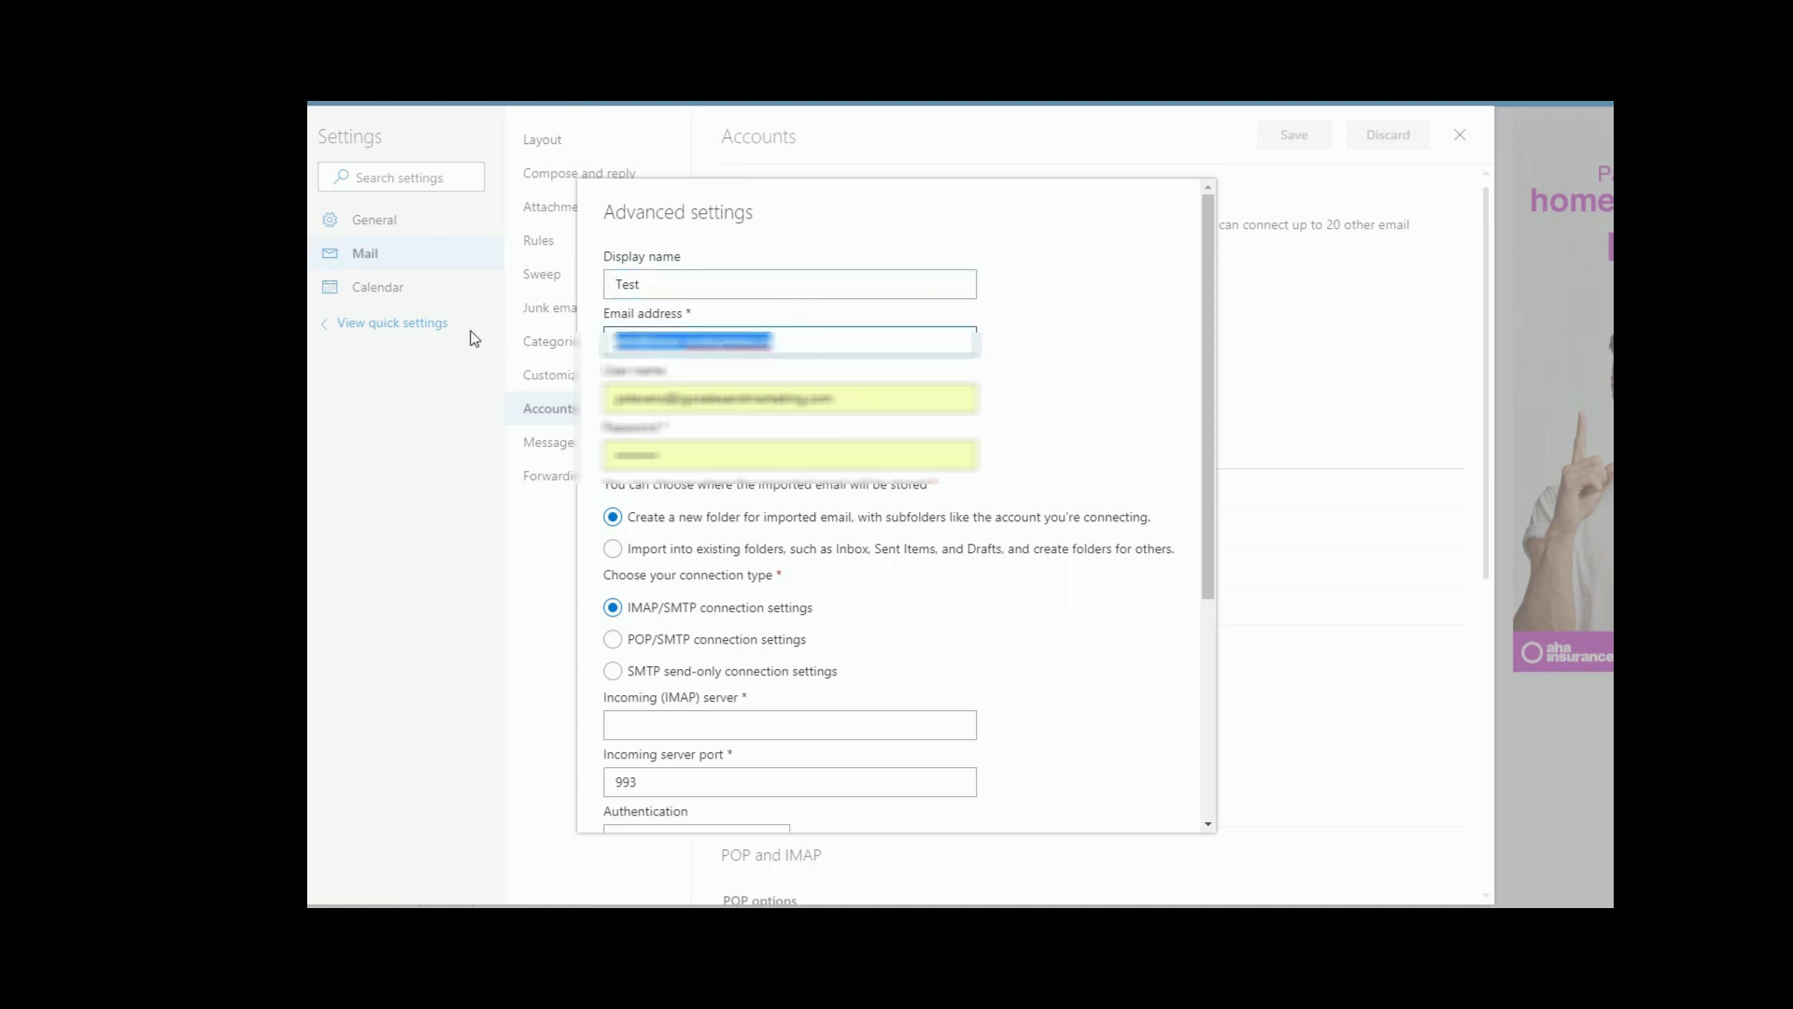
right_click(656, 338)
click(703, 374)
double_click(855, 398)
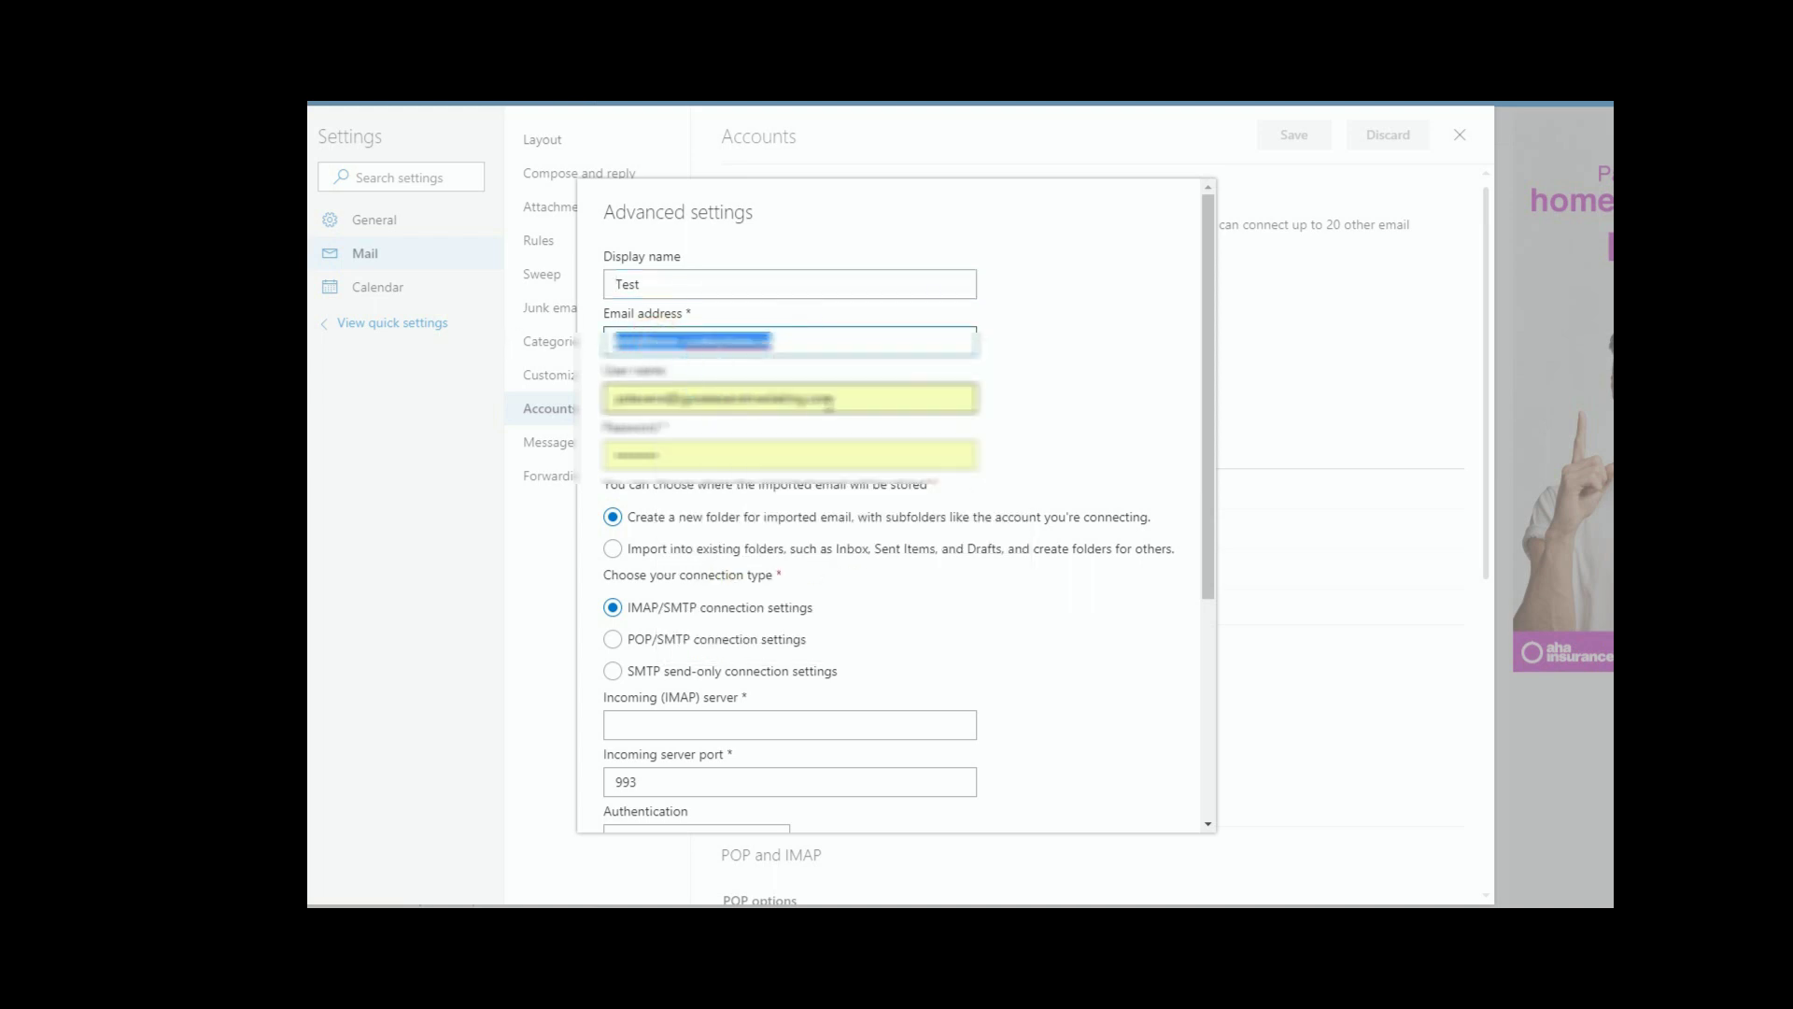
key(ctrl+a)
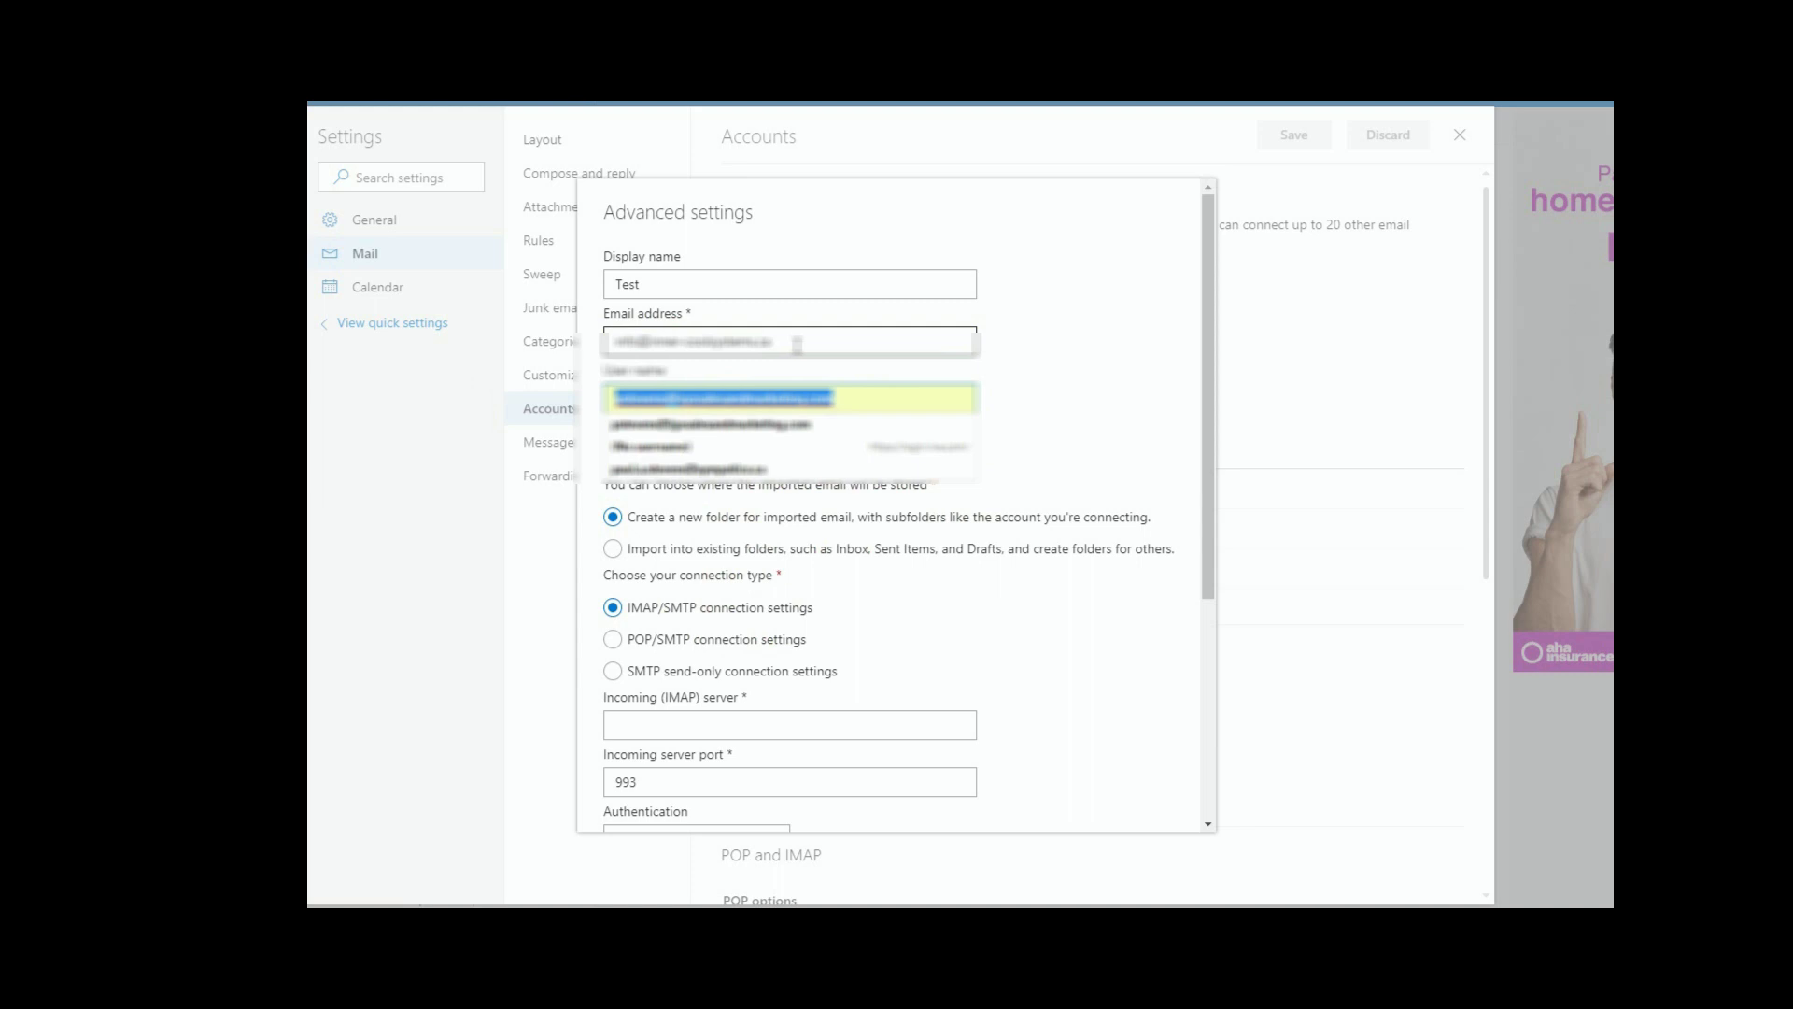
key(BackSpace)
right_click(618, 401)
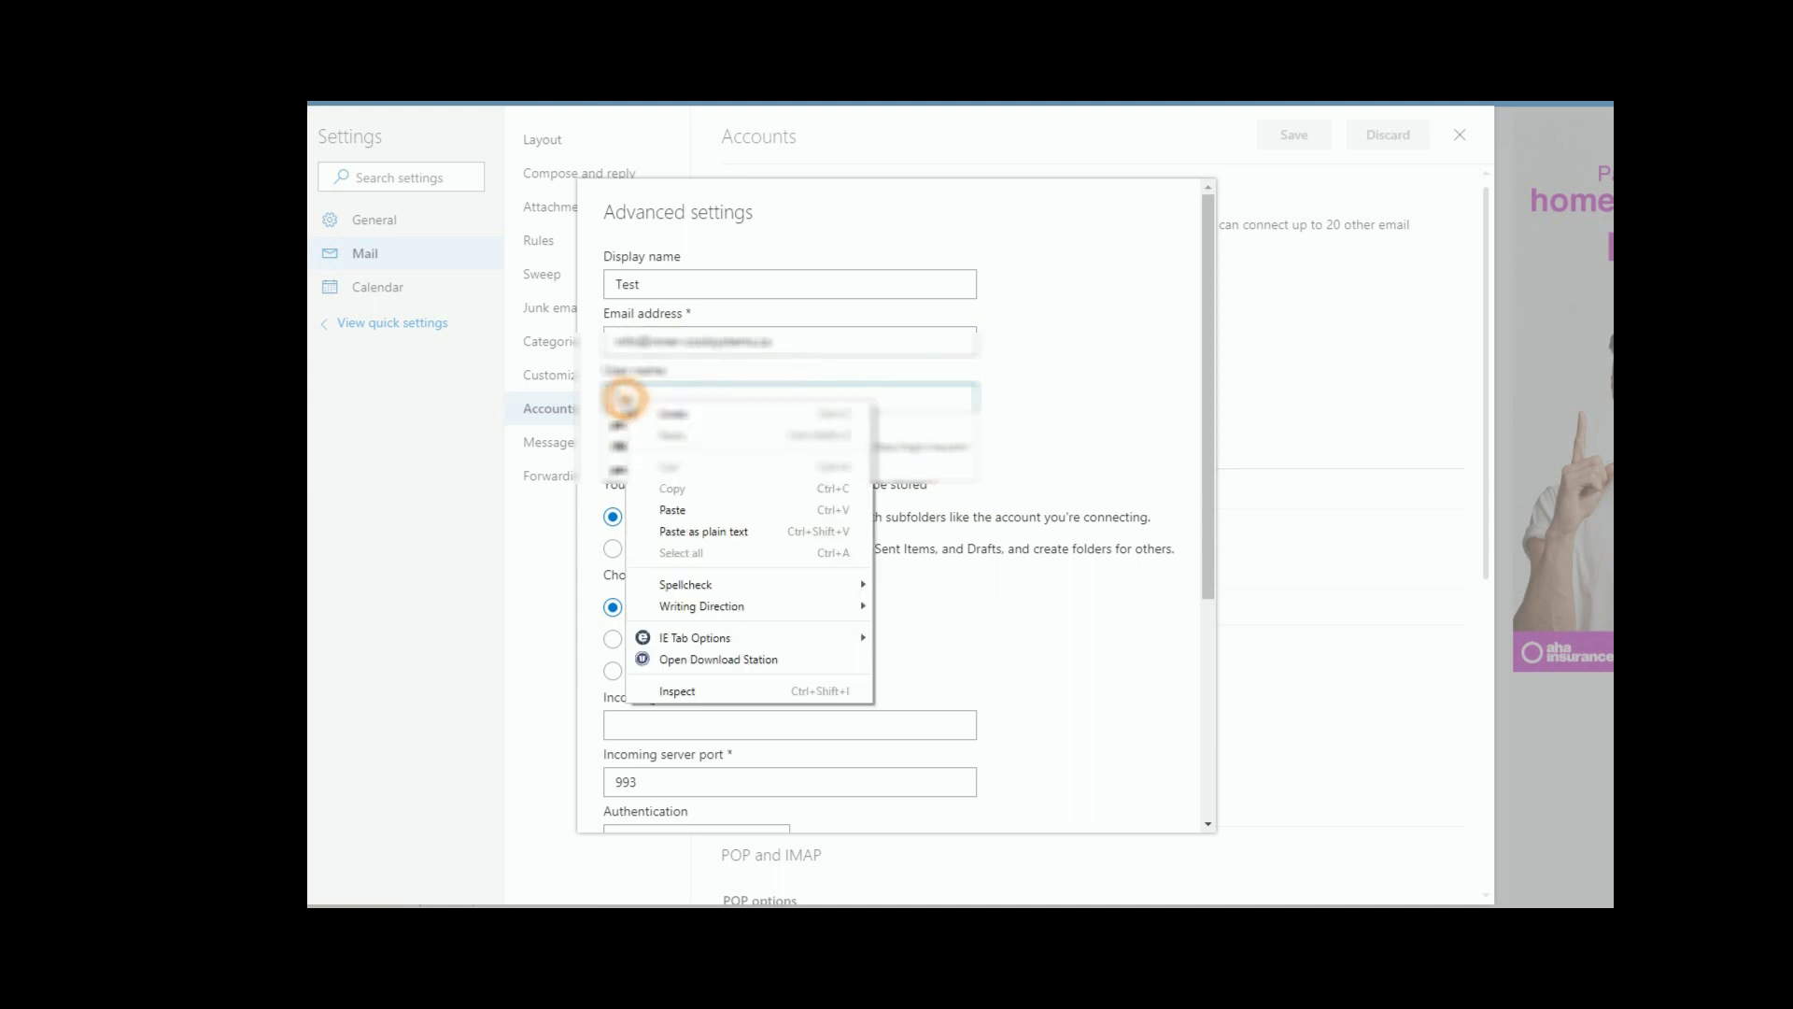
click(683, 505)
click(1048, 399)
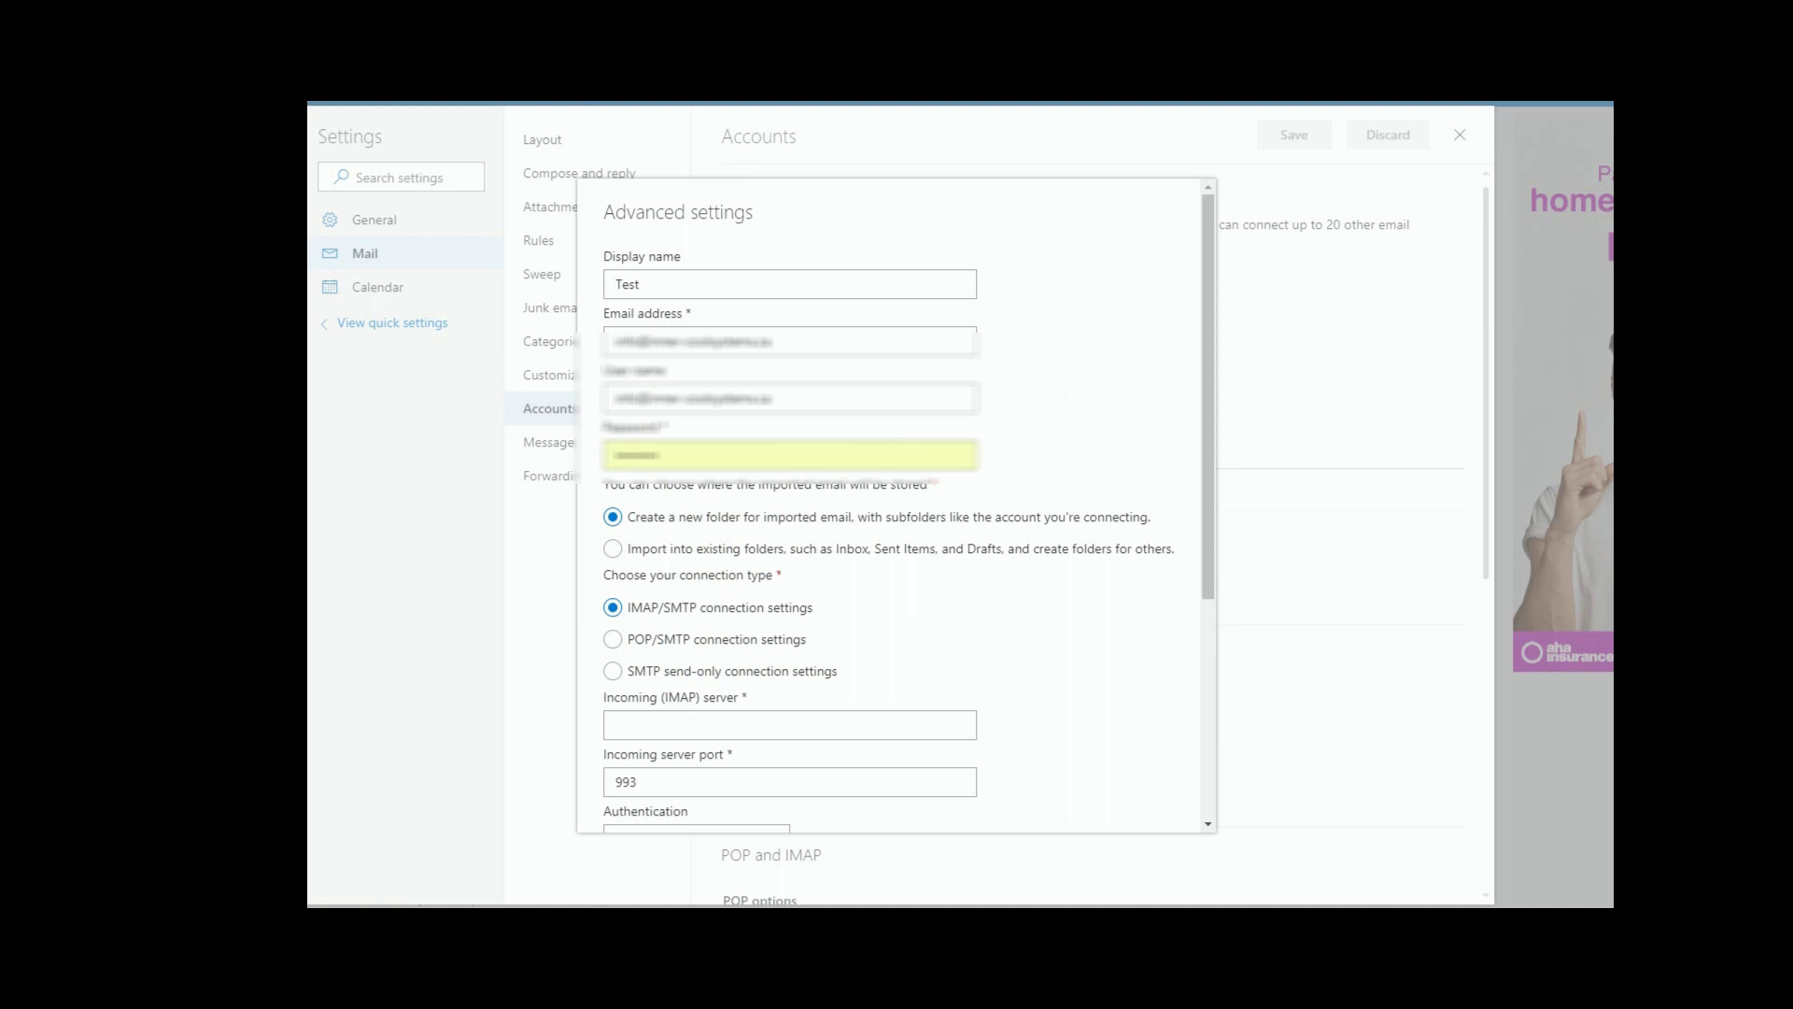
Step: Replace the autofilled password with the pasted account password
double_click(695, 454)
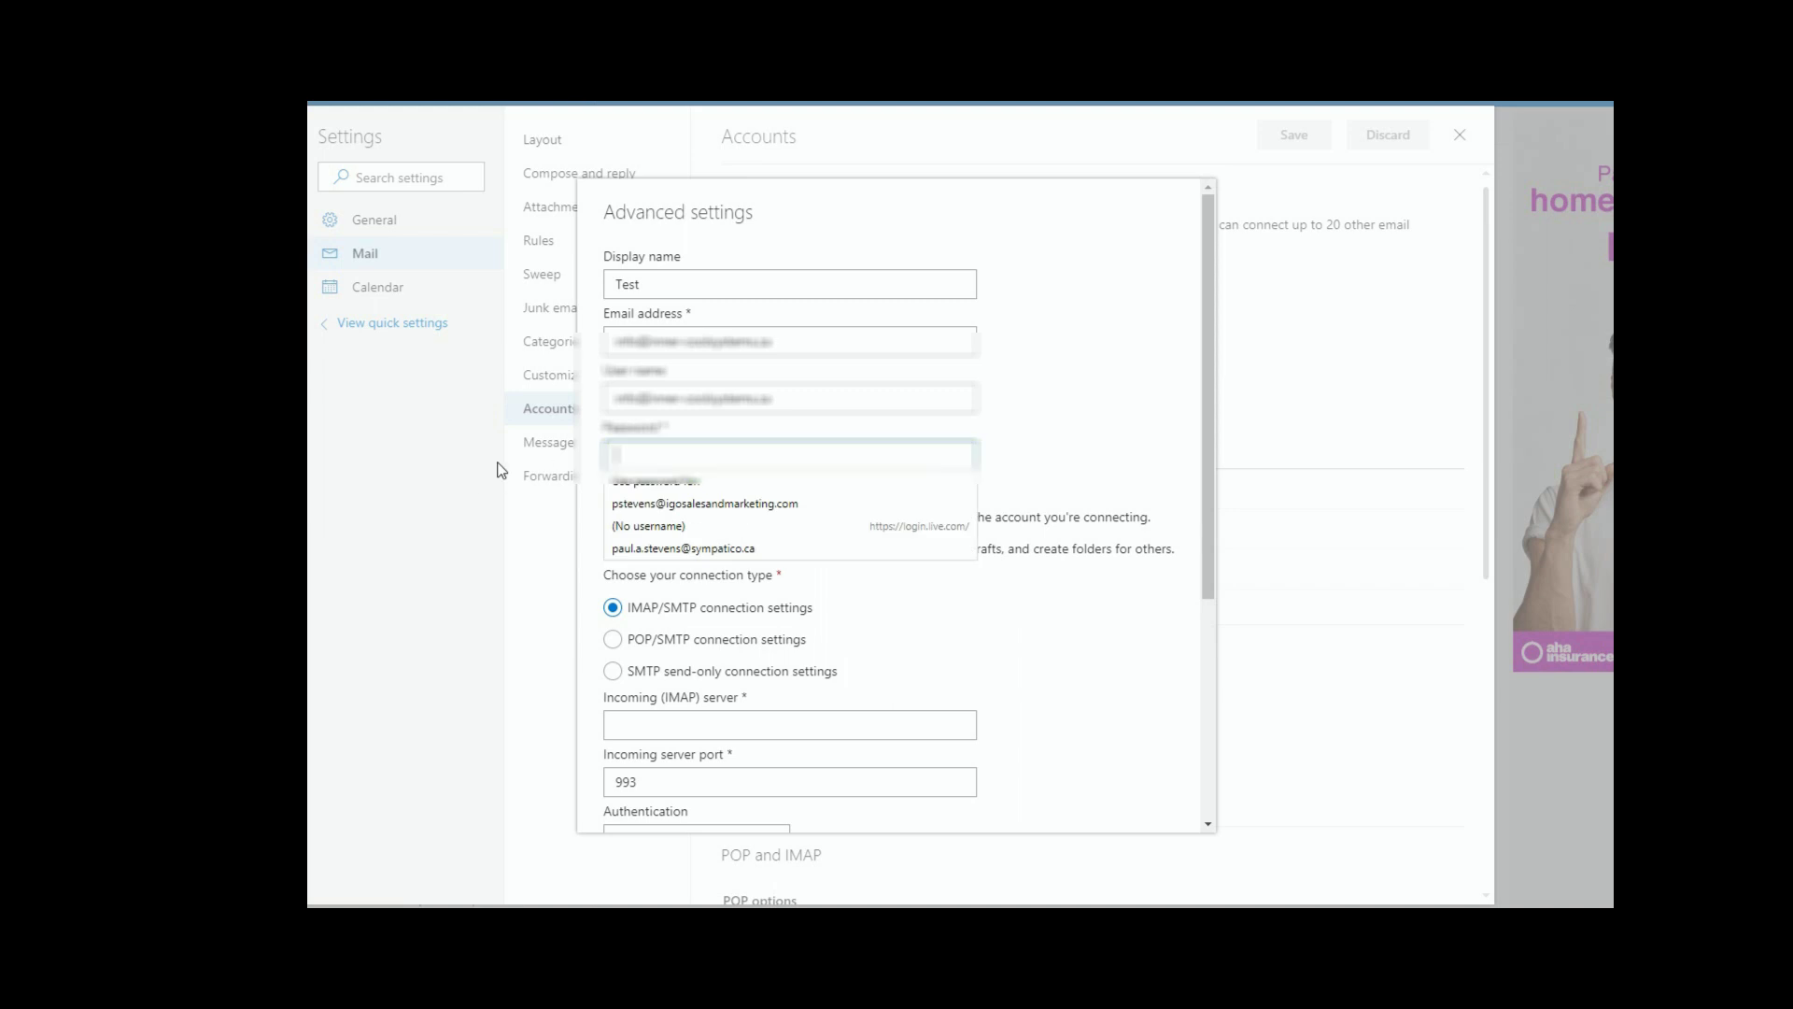
right_click(626, 461)
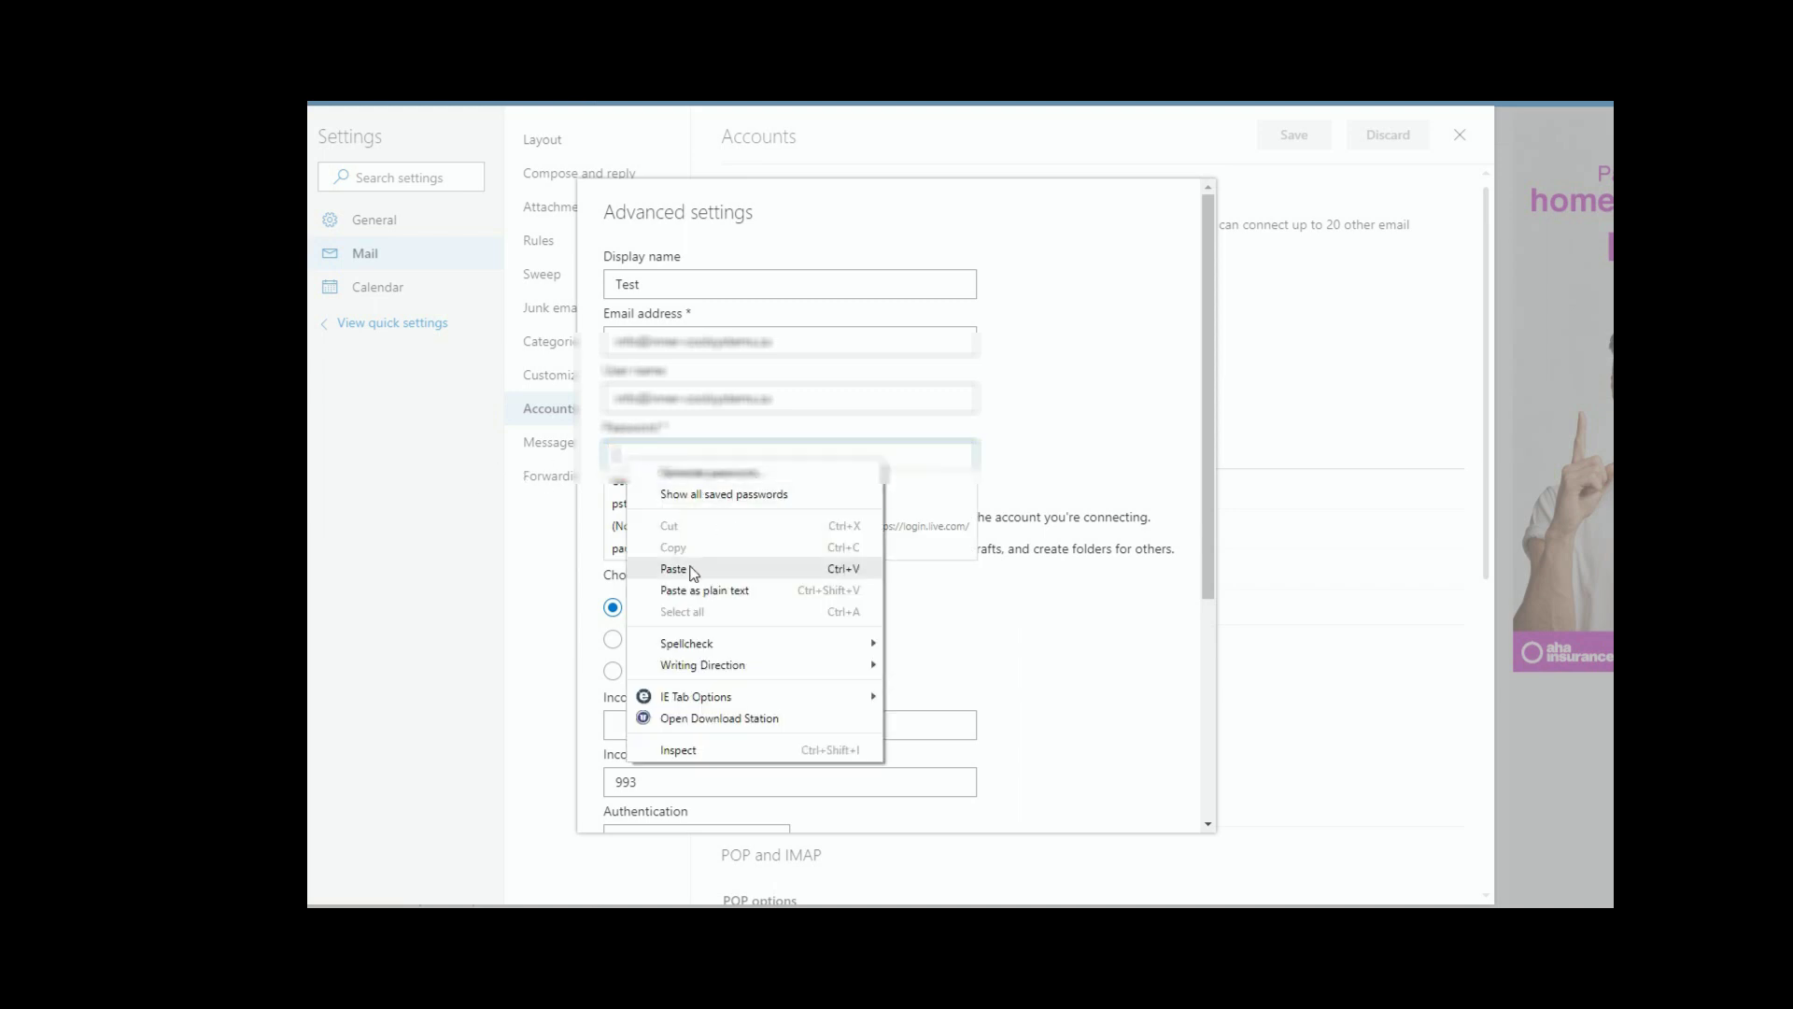
click(684, 569)
click(1088, 414)
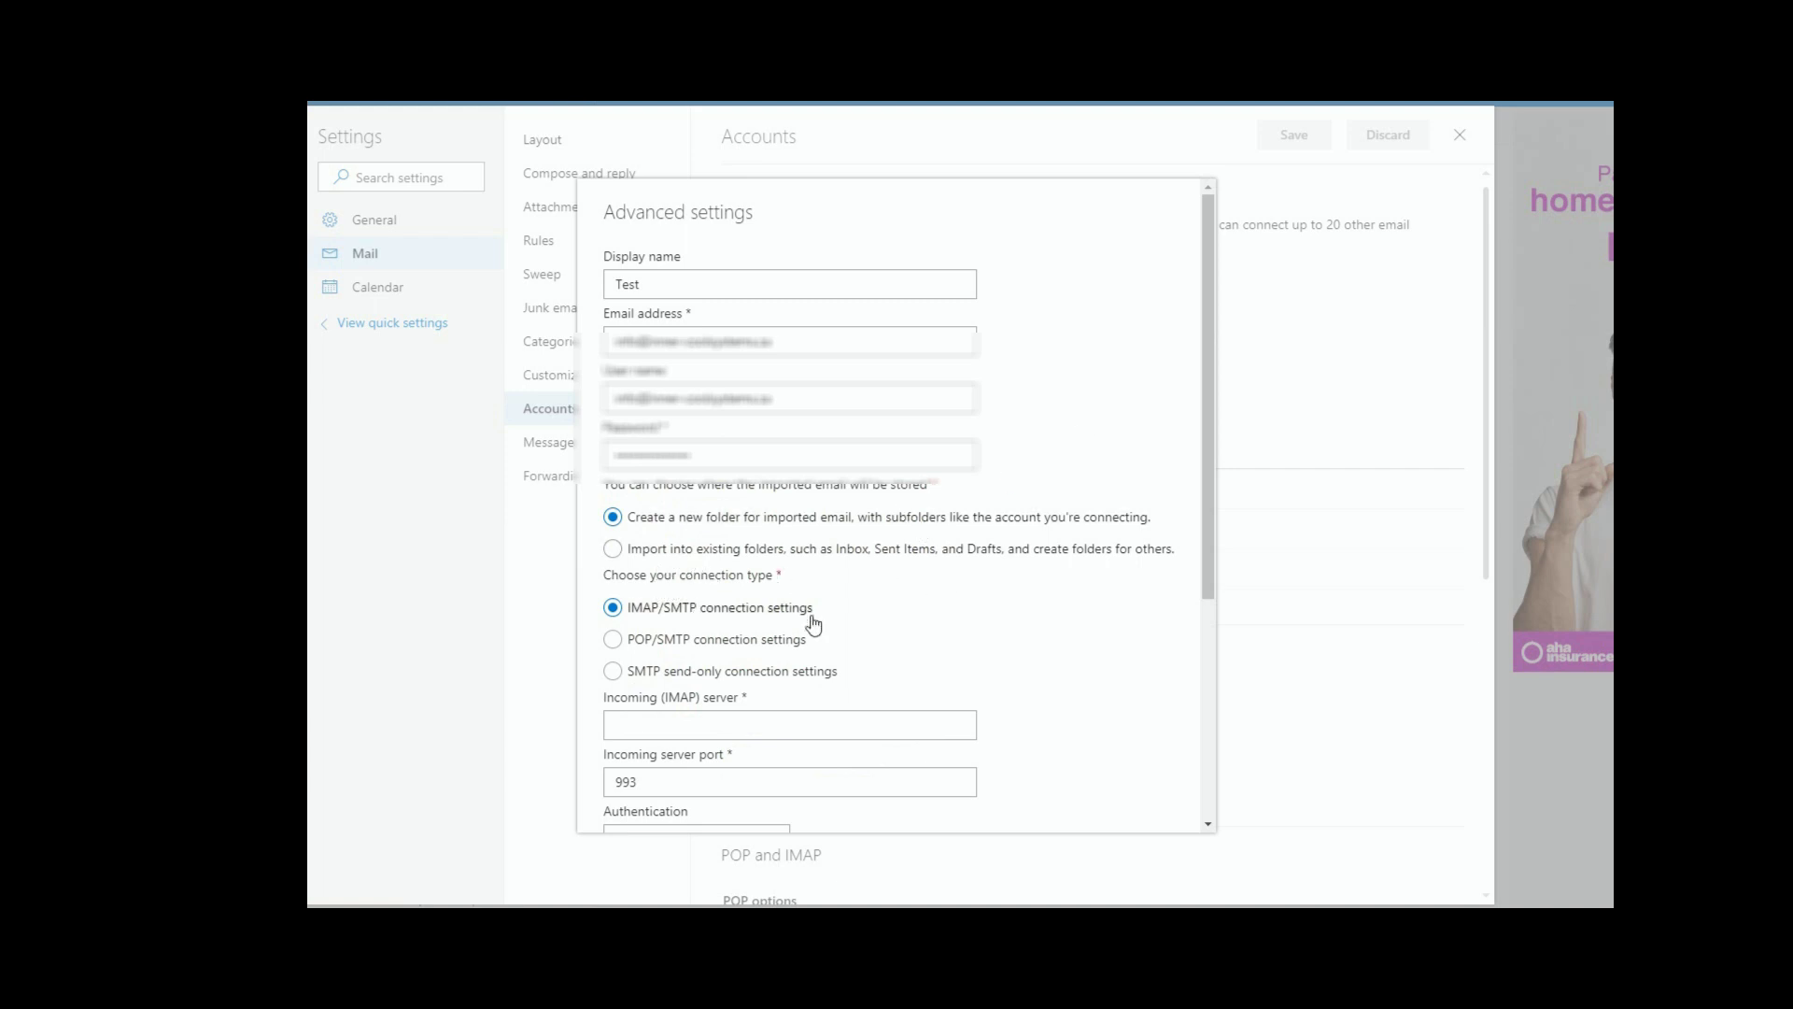
scroll(974, 609, down, 1)
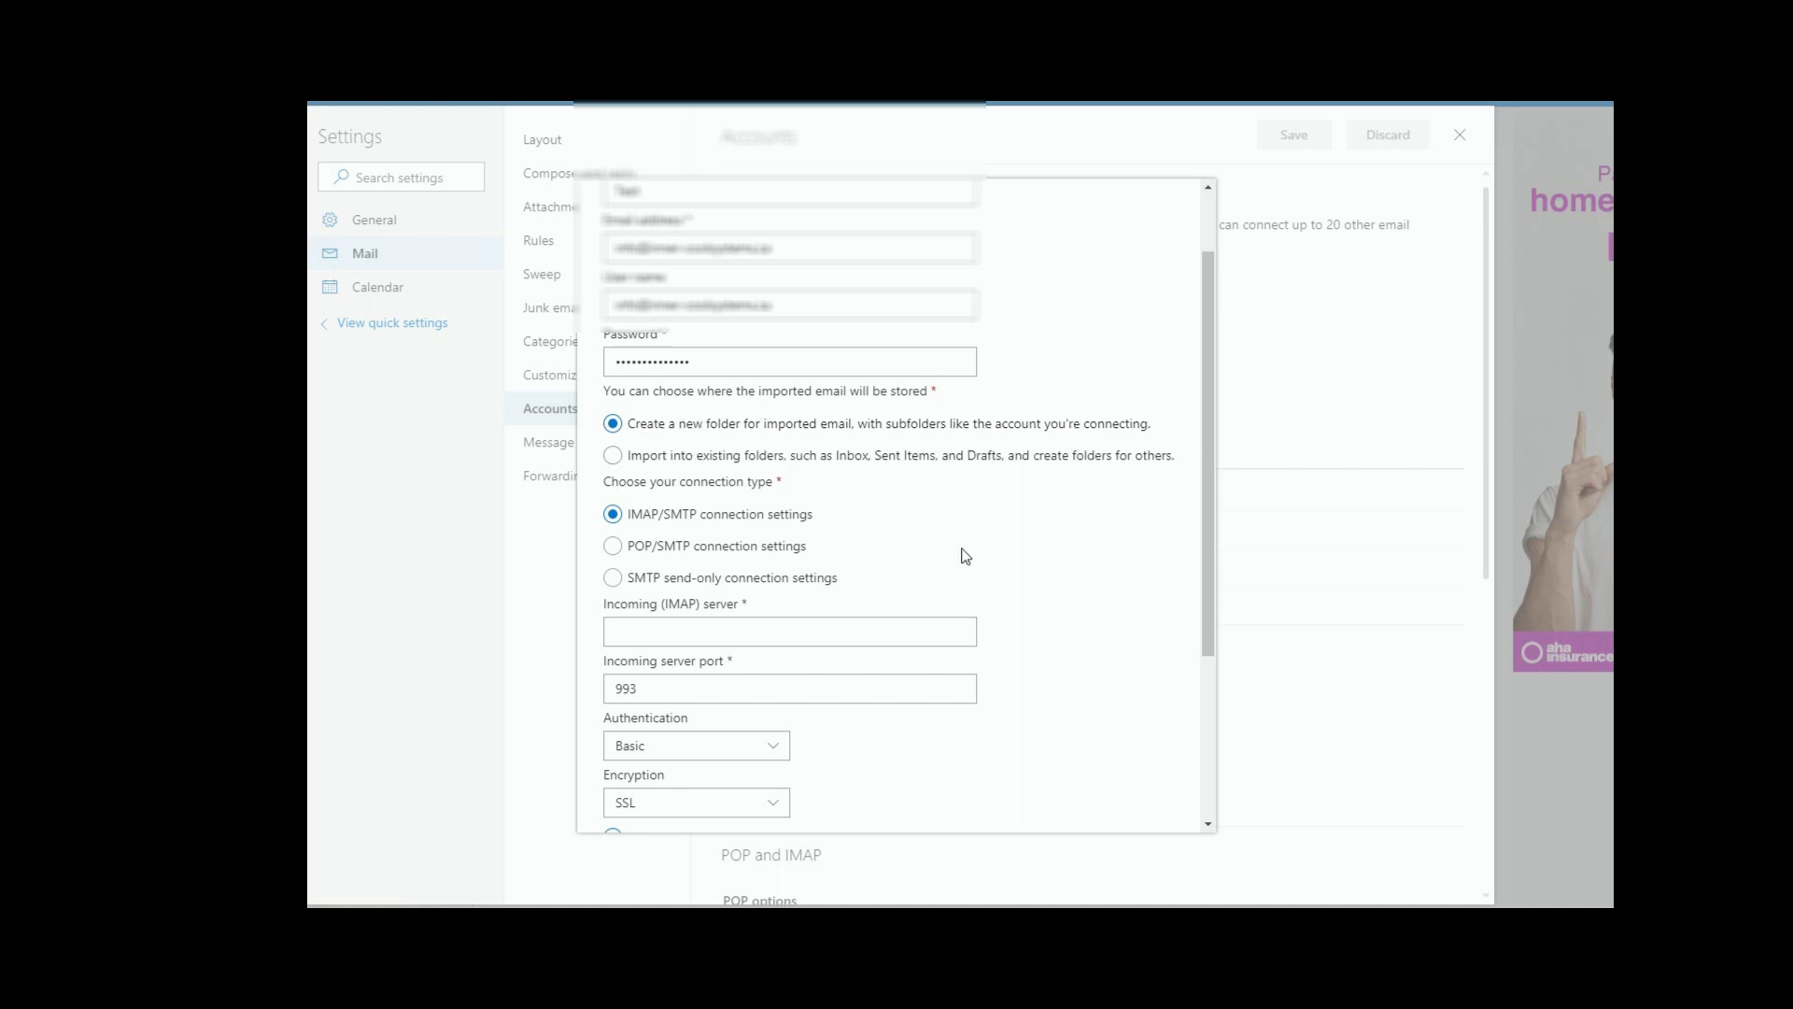
scroll(872, 512, down, 1)
scroll(872, 513, down, 1)
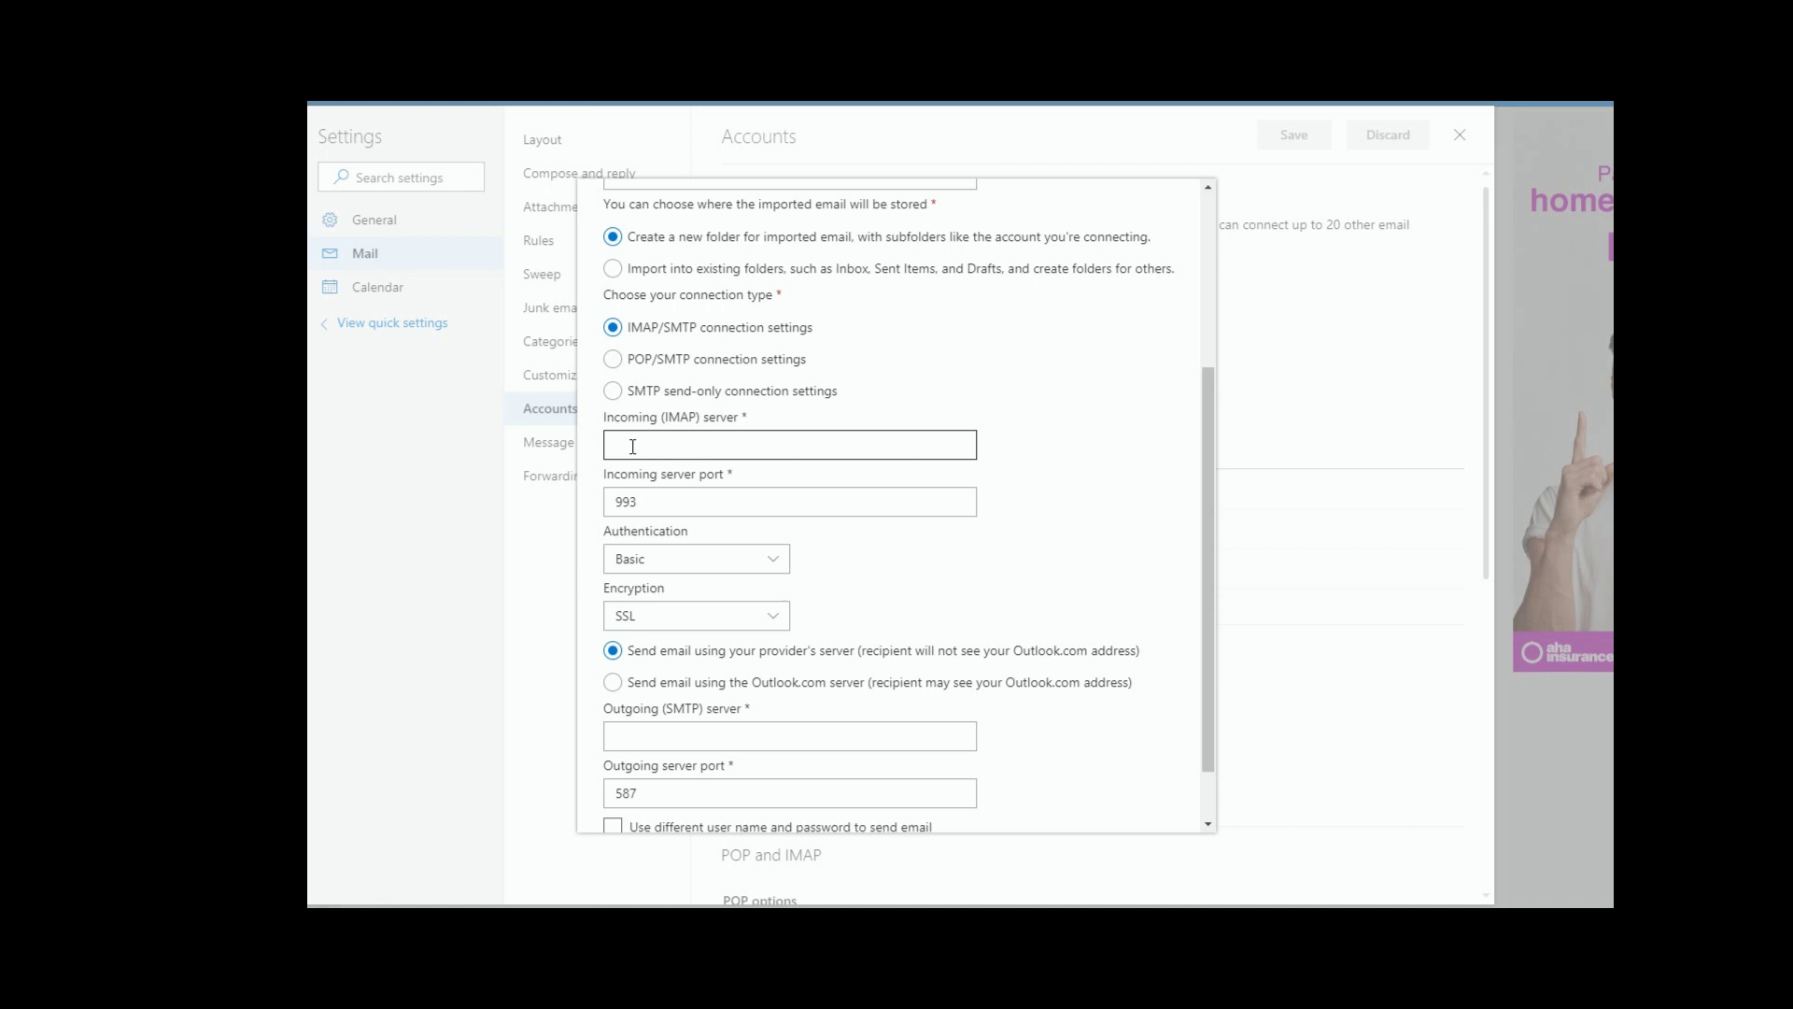
Step: Paste p3plcpnl0719.prod.phx3.secureserver.net into the Incoming (IMAP) server field
scroll(632, 446, up, 3)
right_click(635, 446)
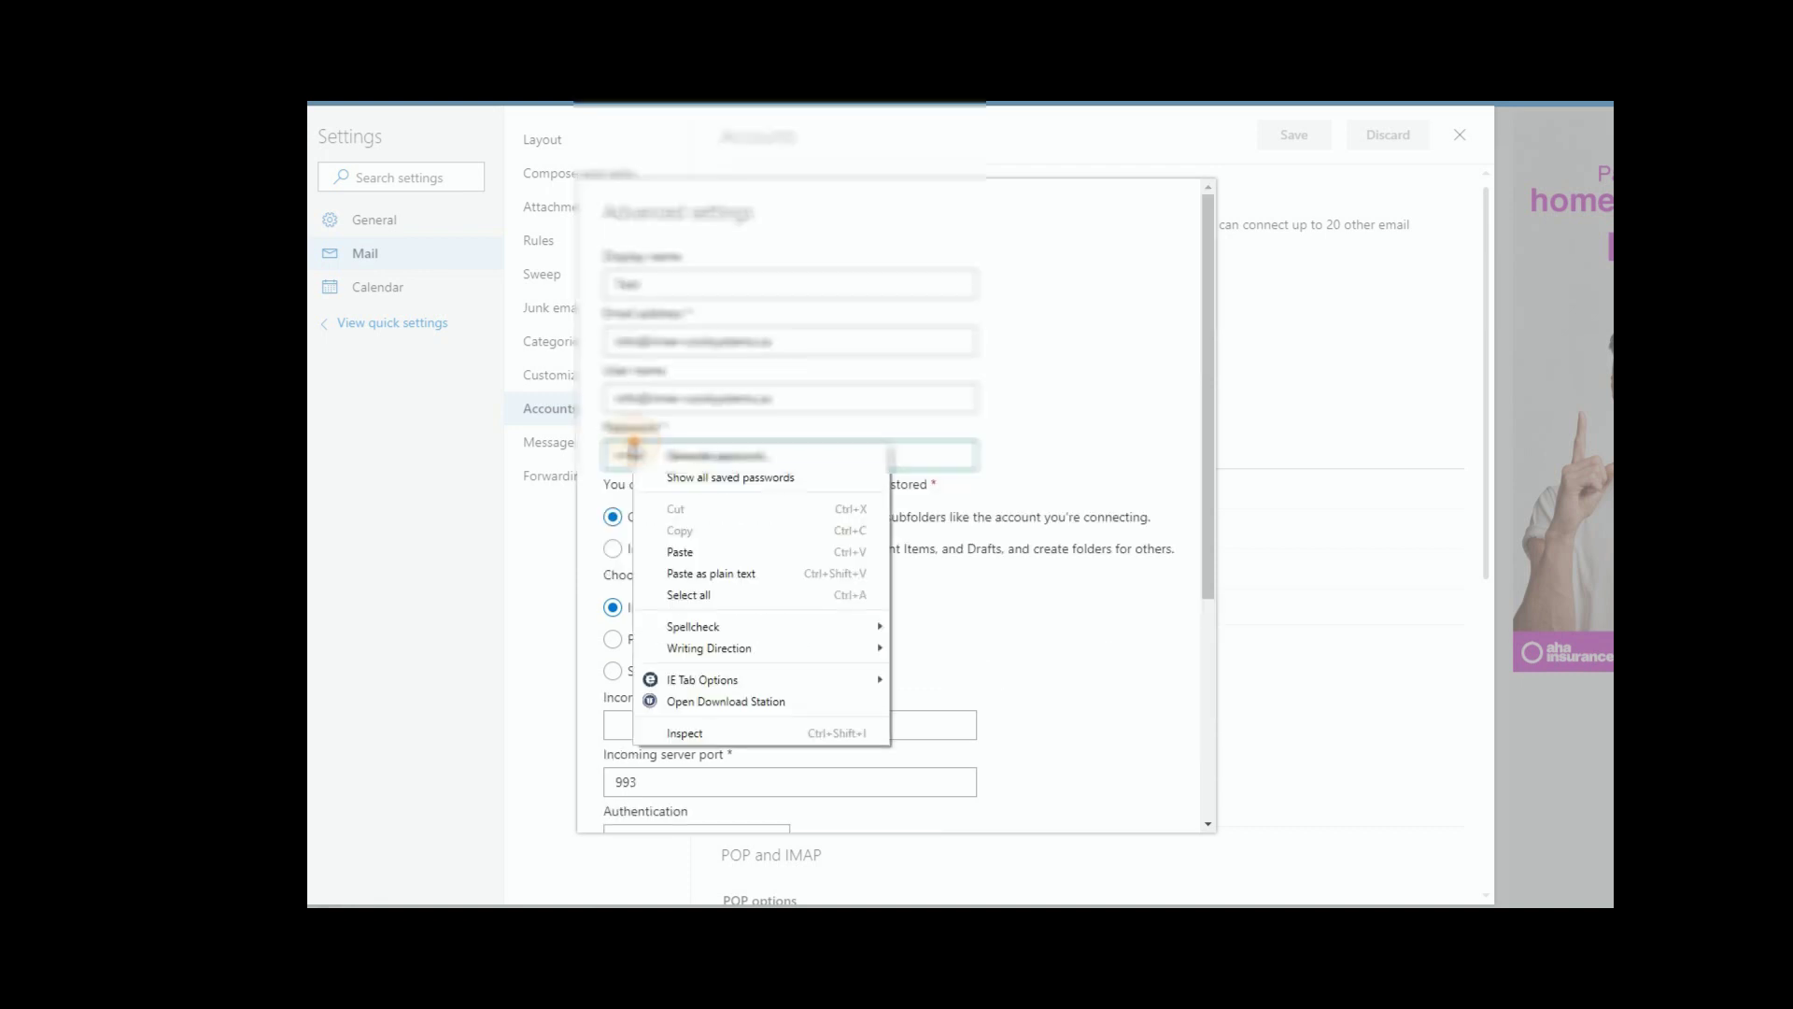
click(1045, 409)
scroll(1046, 408, down, 2)
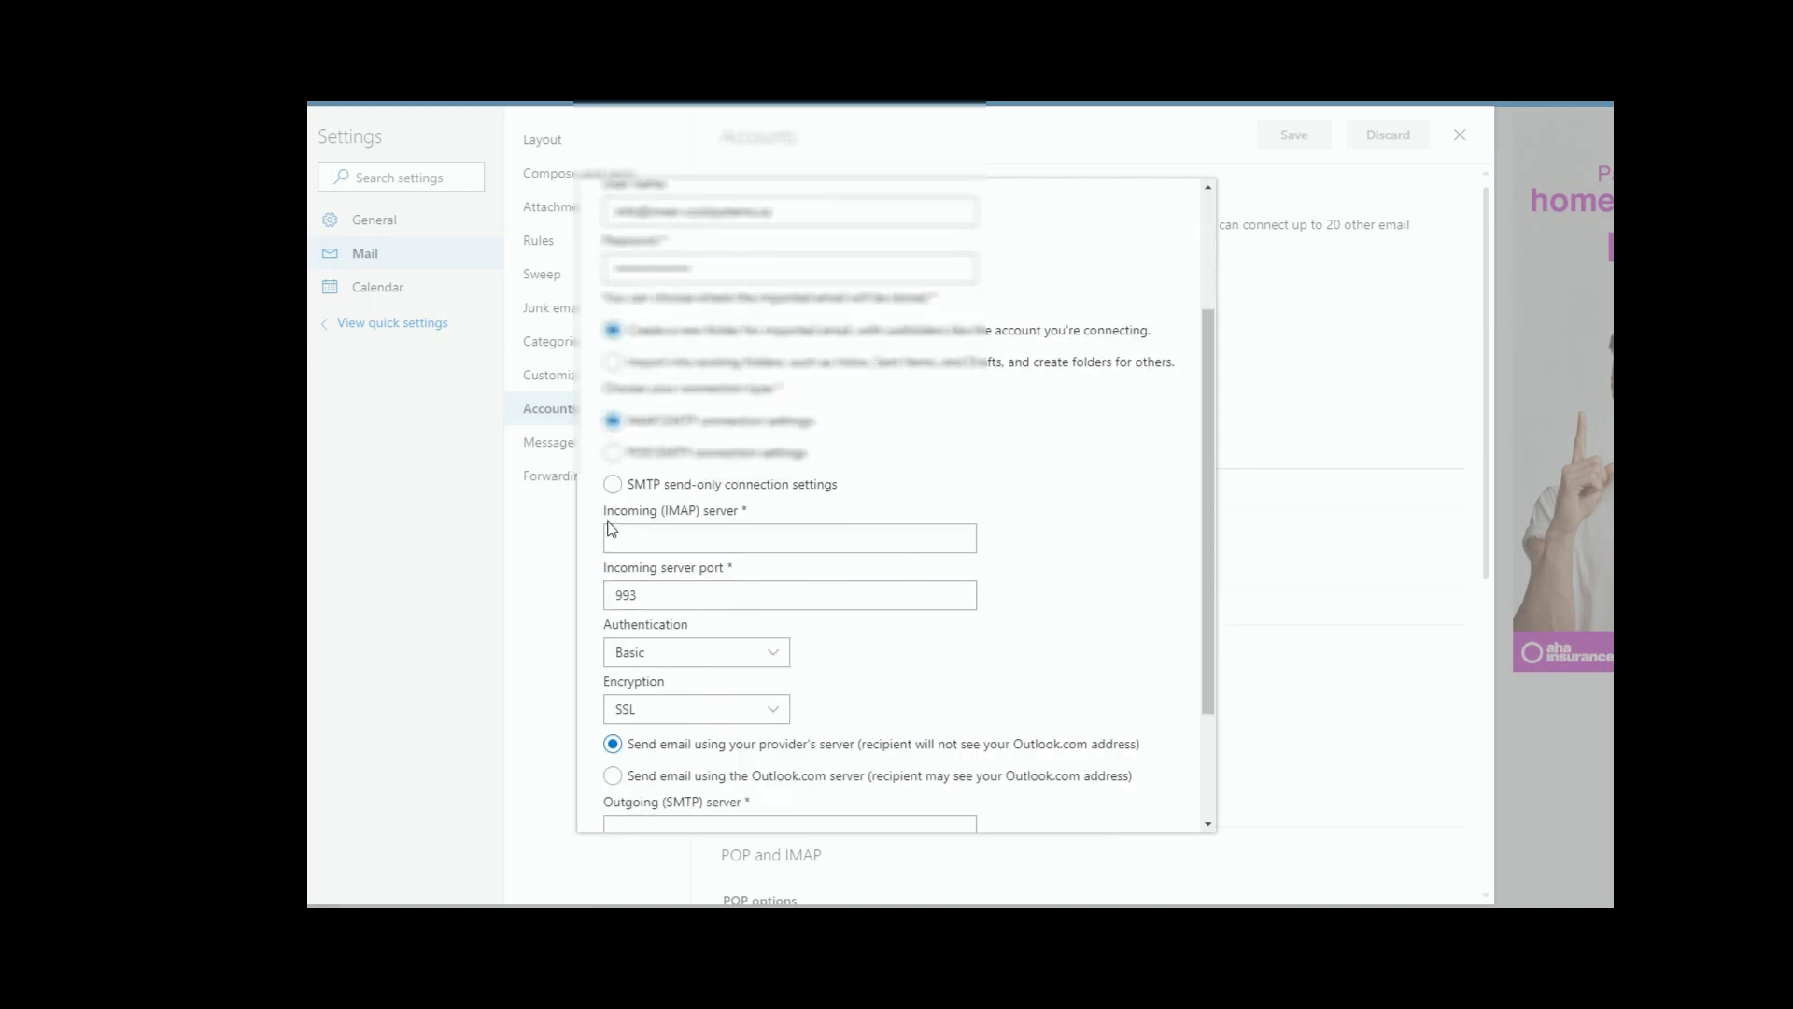
click(659, 537)
right_click(659, 537)
click(715, 643)
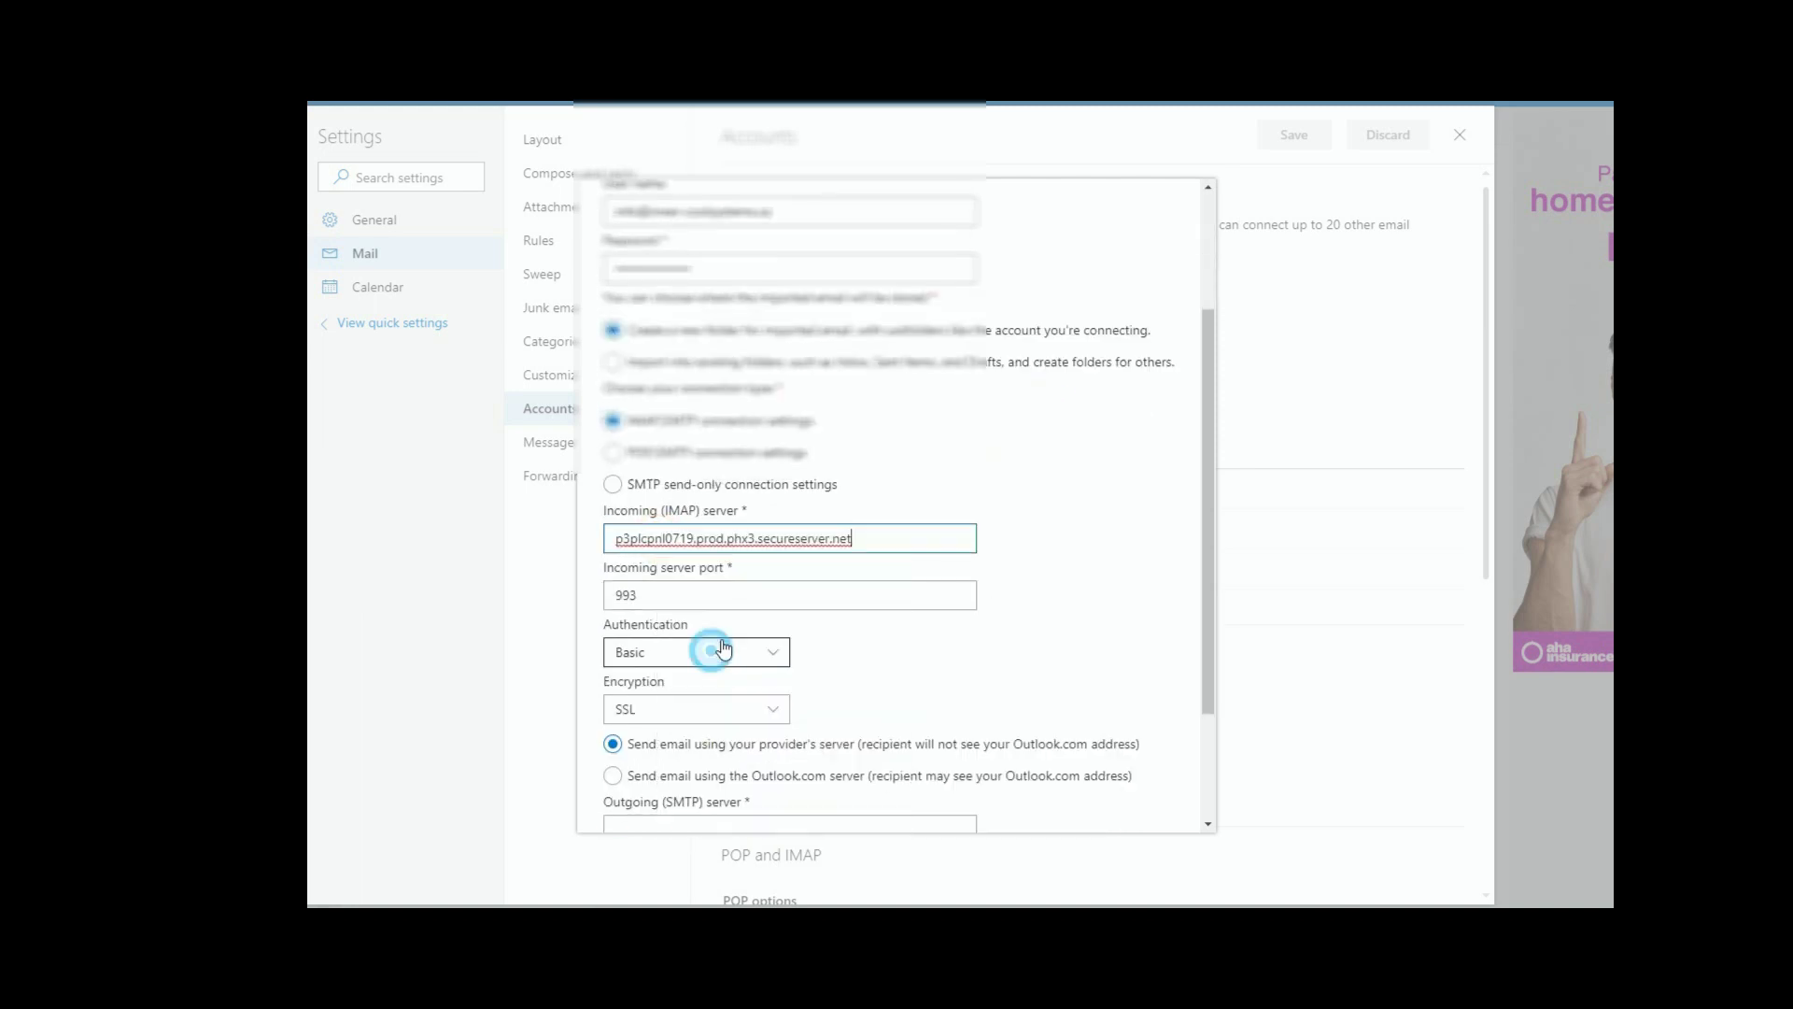
click(605, 537)
click(876, 532)
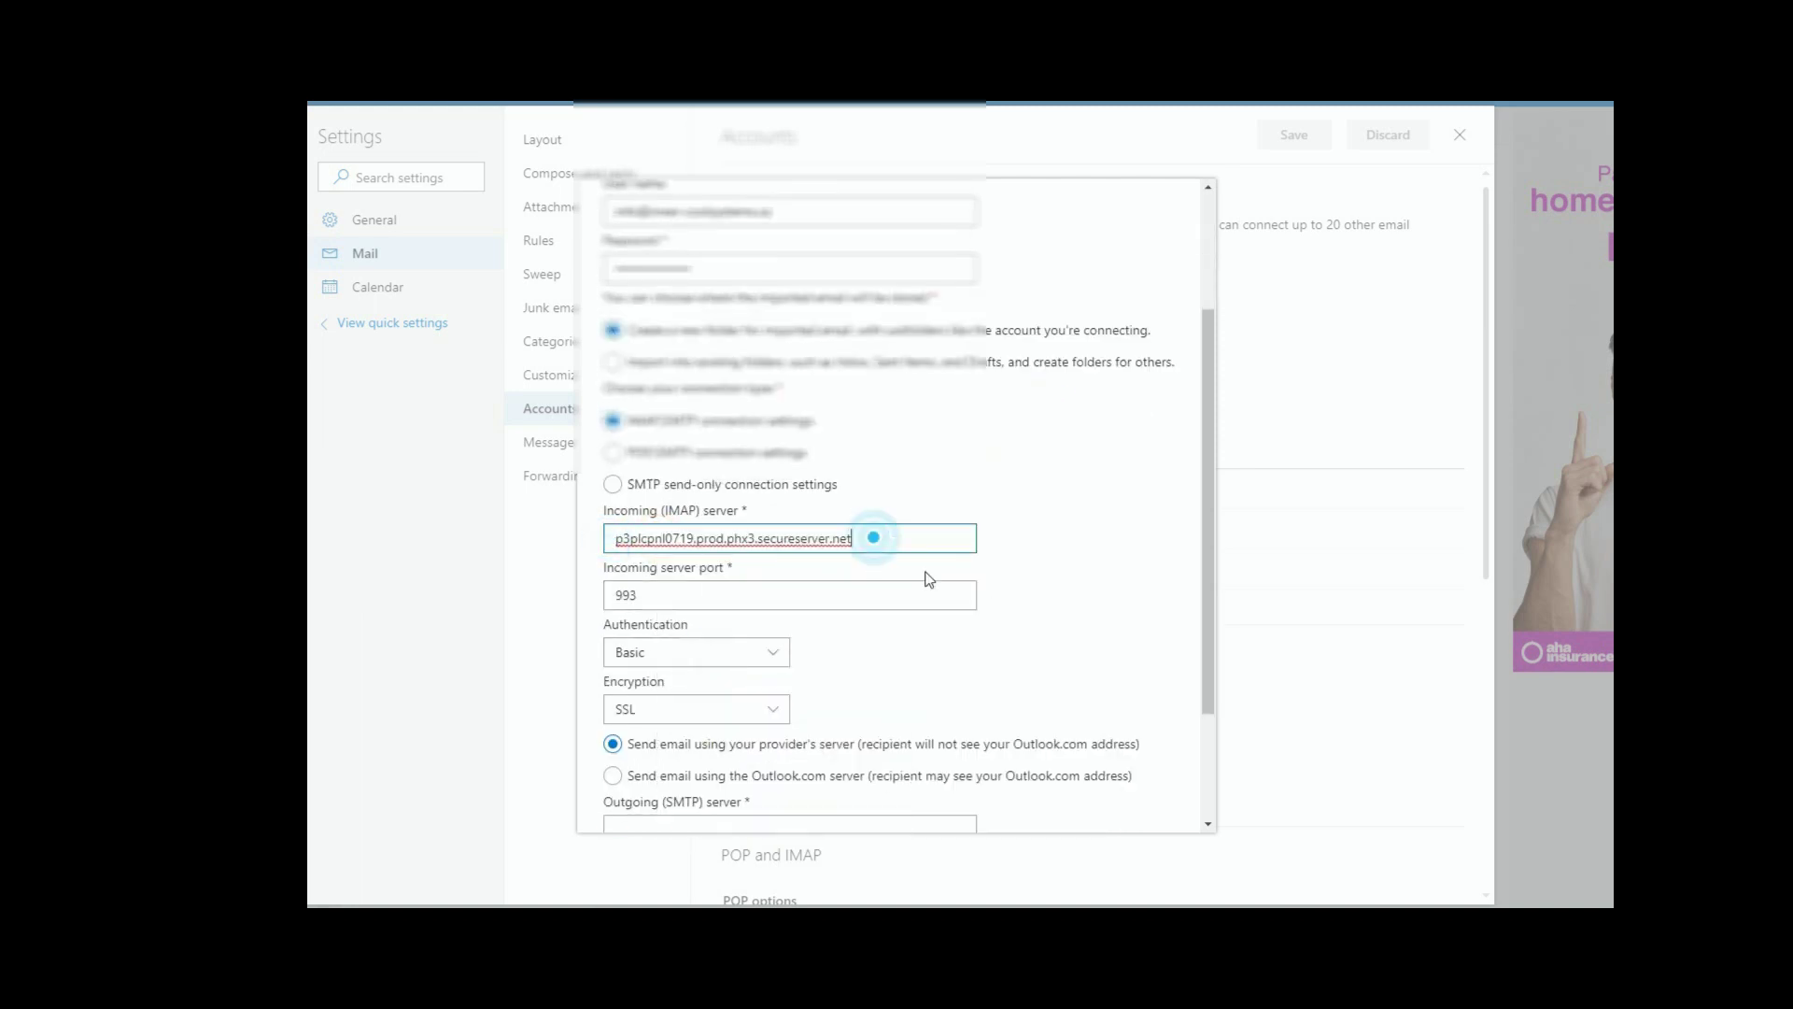
Step: Set the incoming port to 993 and keep Basic authentication
scroll(1037, 509, down, 2)
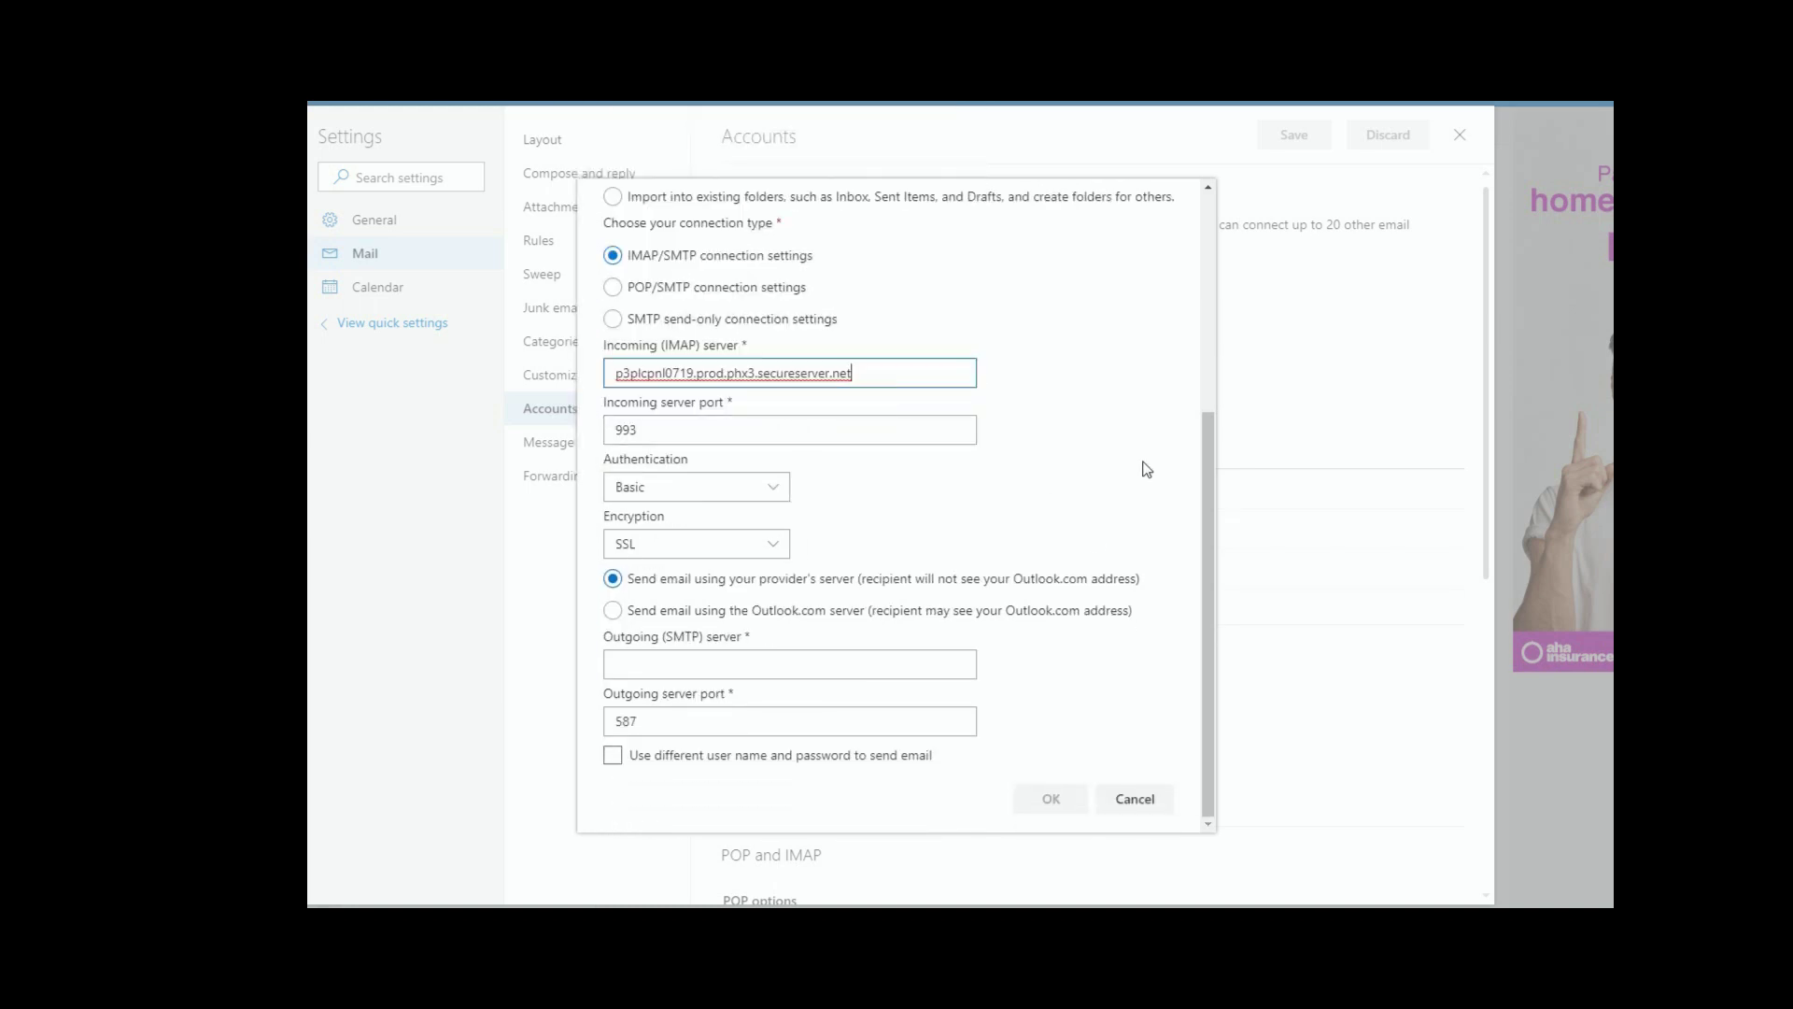
click(678, 432)
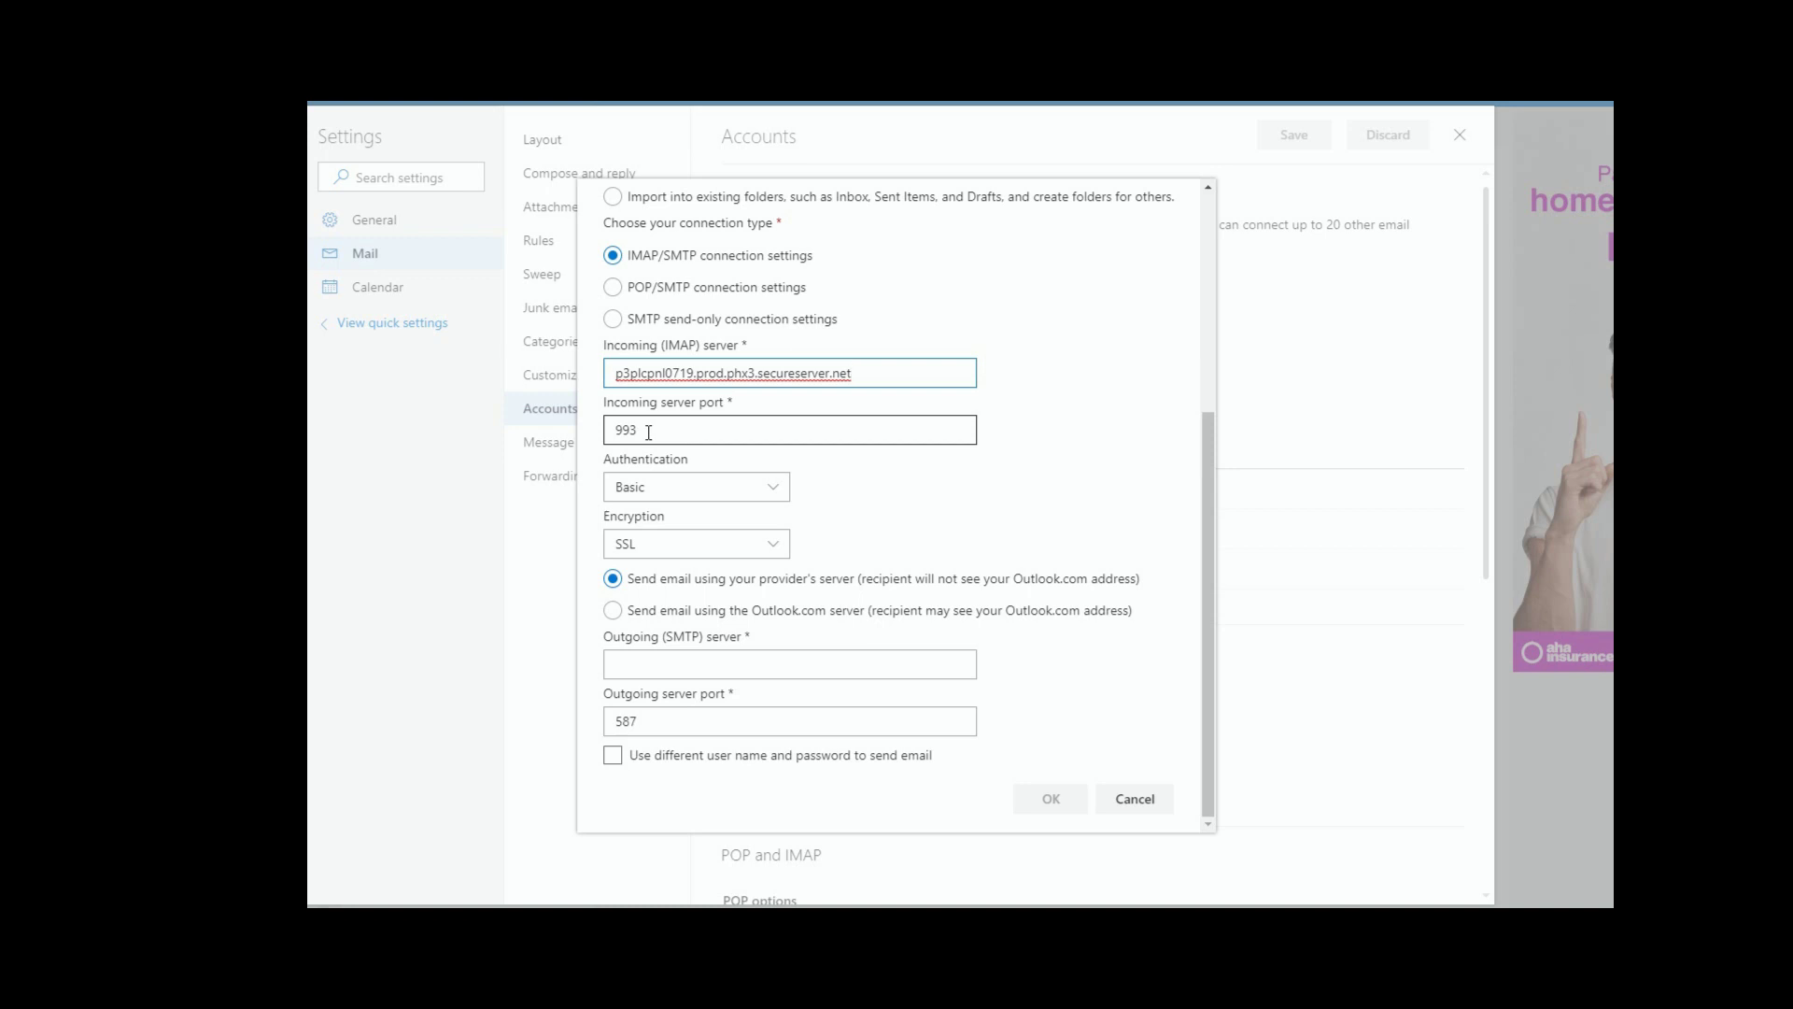
double_click(648, 432)
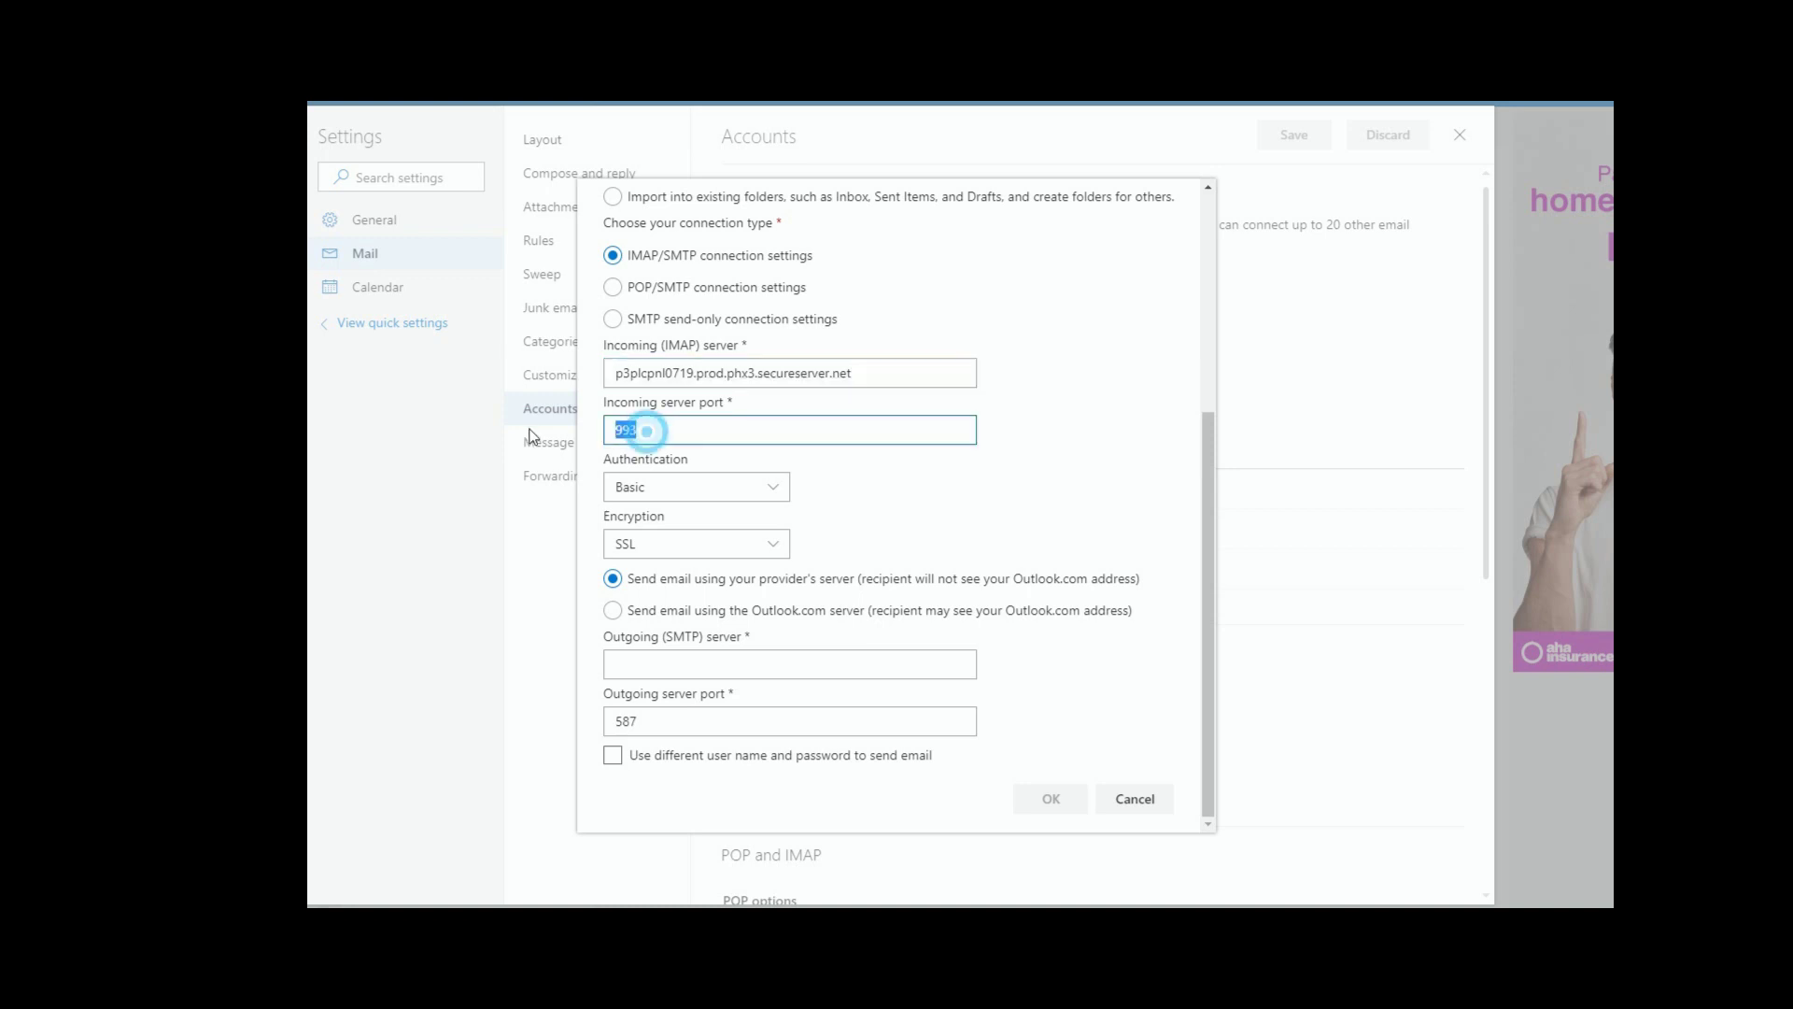
text(993)
click(895, 487)
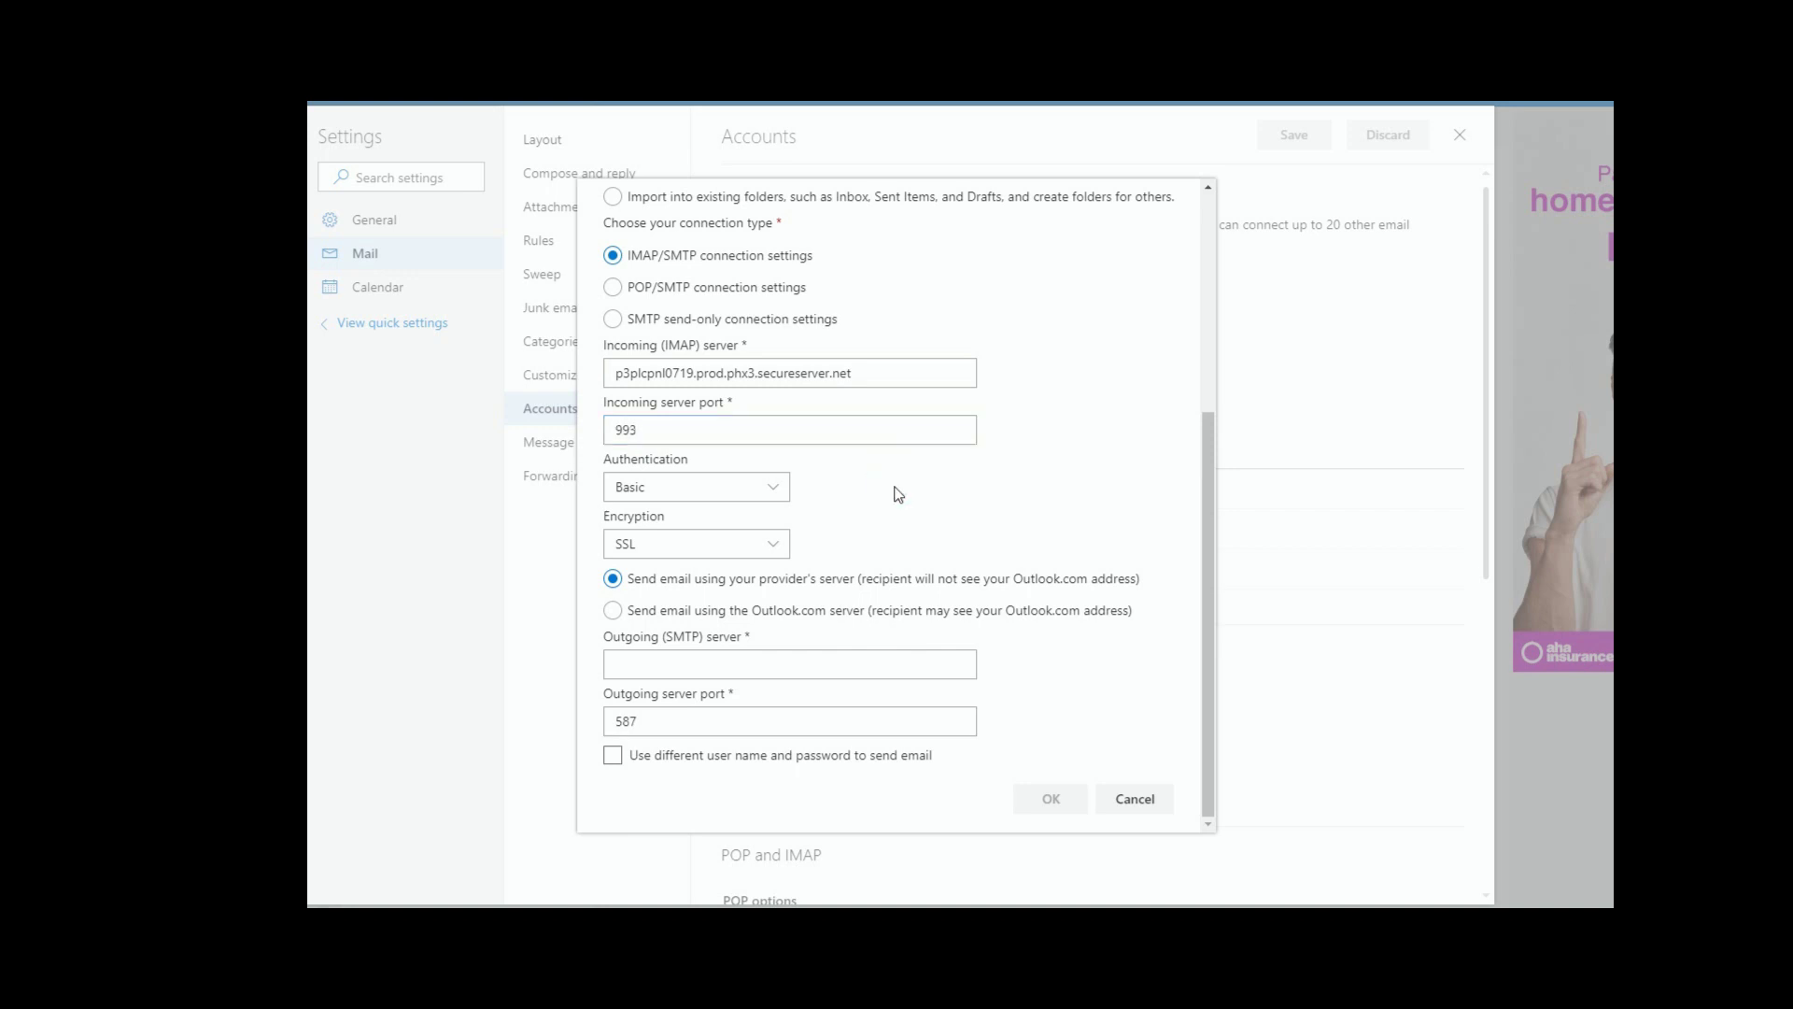
click(690, 490)
click(748, 497)
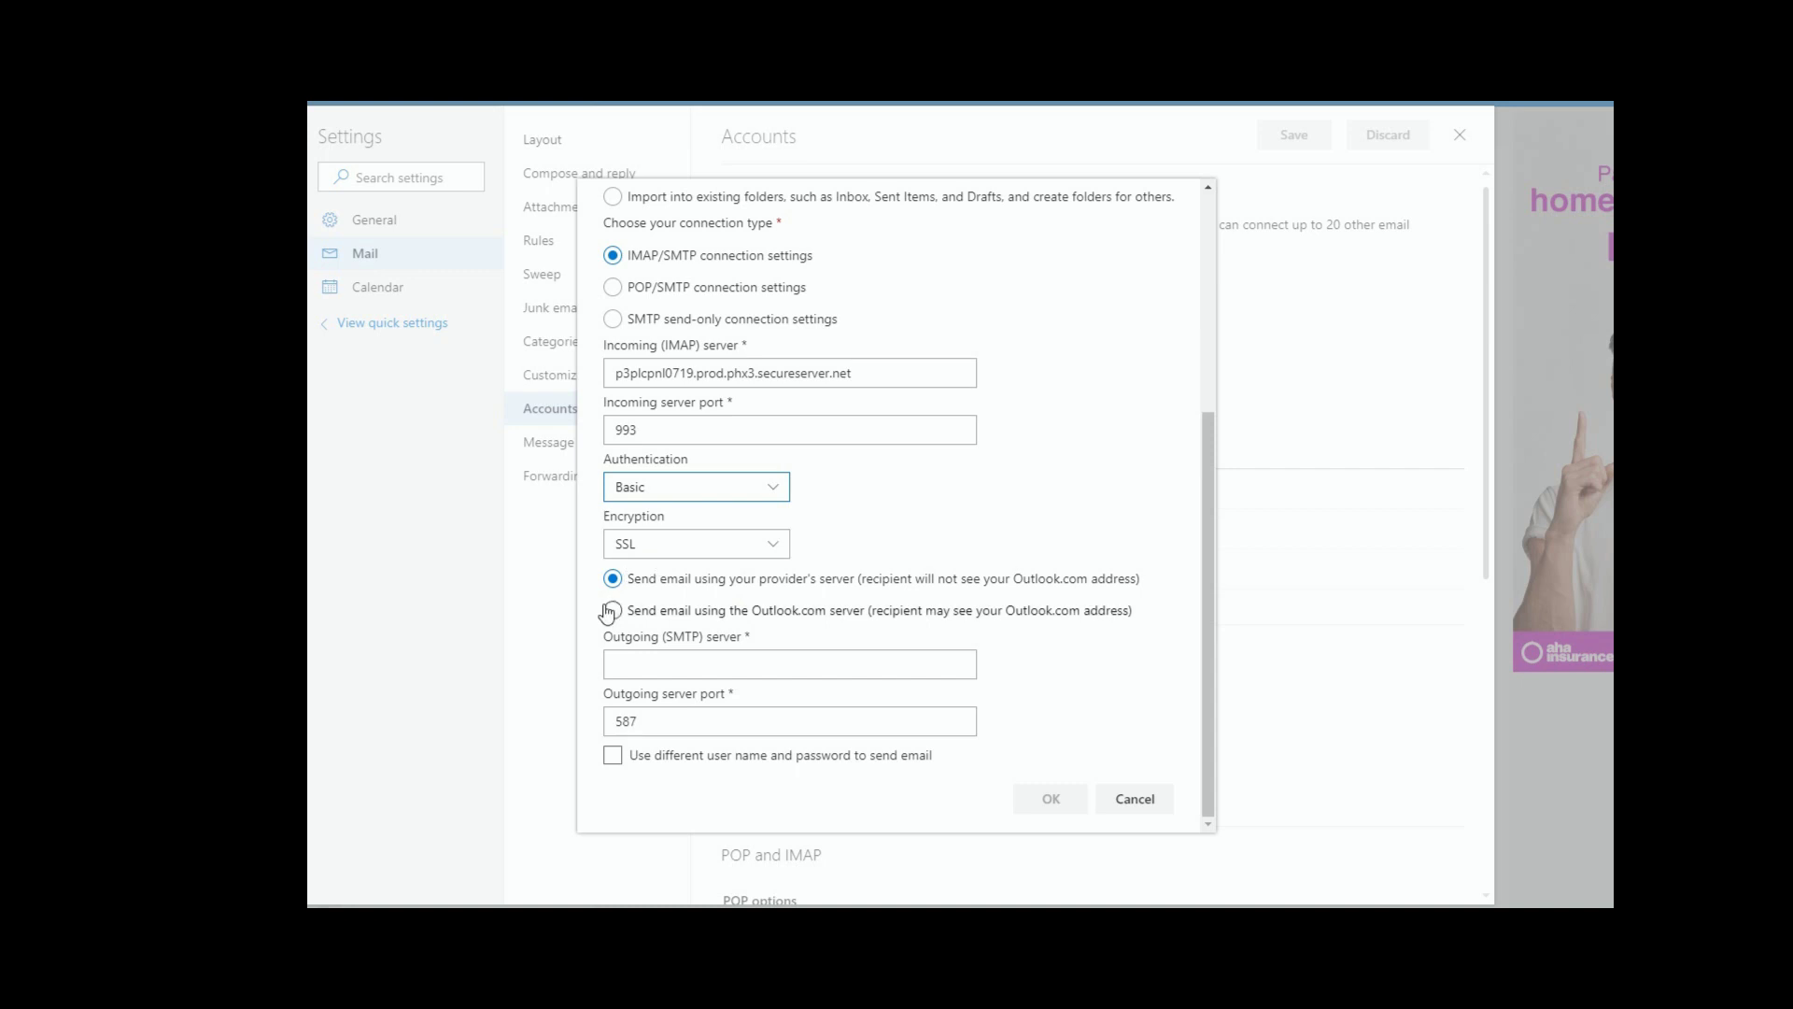
Step: Paste the host into Outgoing (SMTP) server and delete the 'Server:' prefix
click(613, 670)
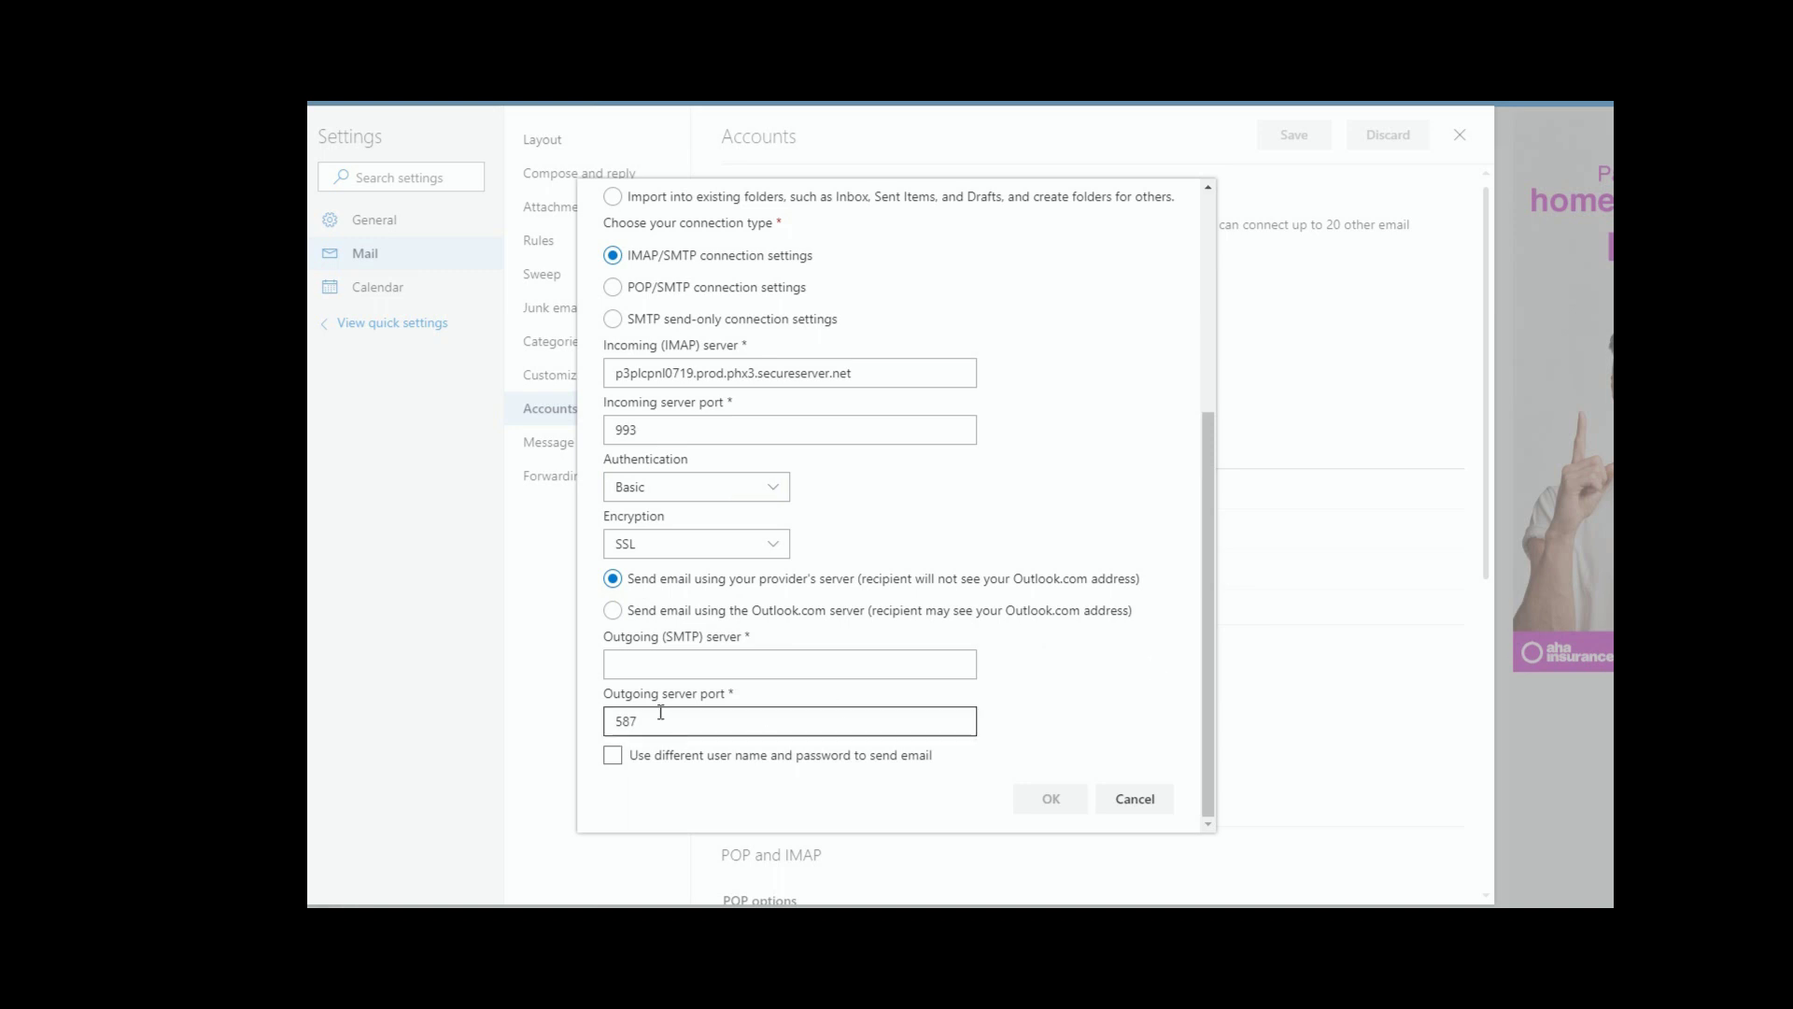
right_click(616, 665)
click(654, 466)
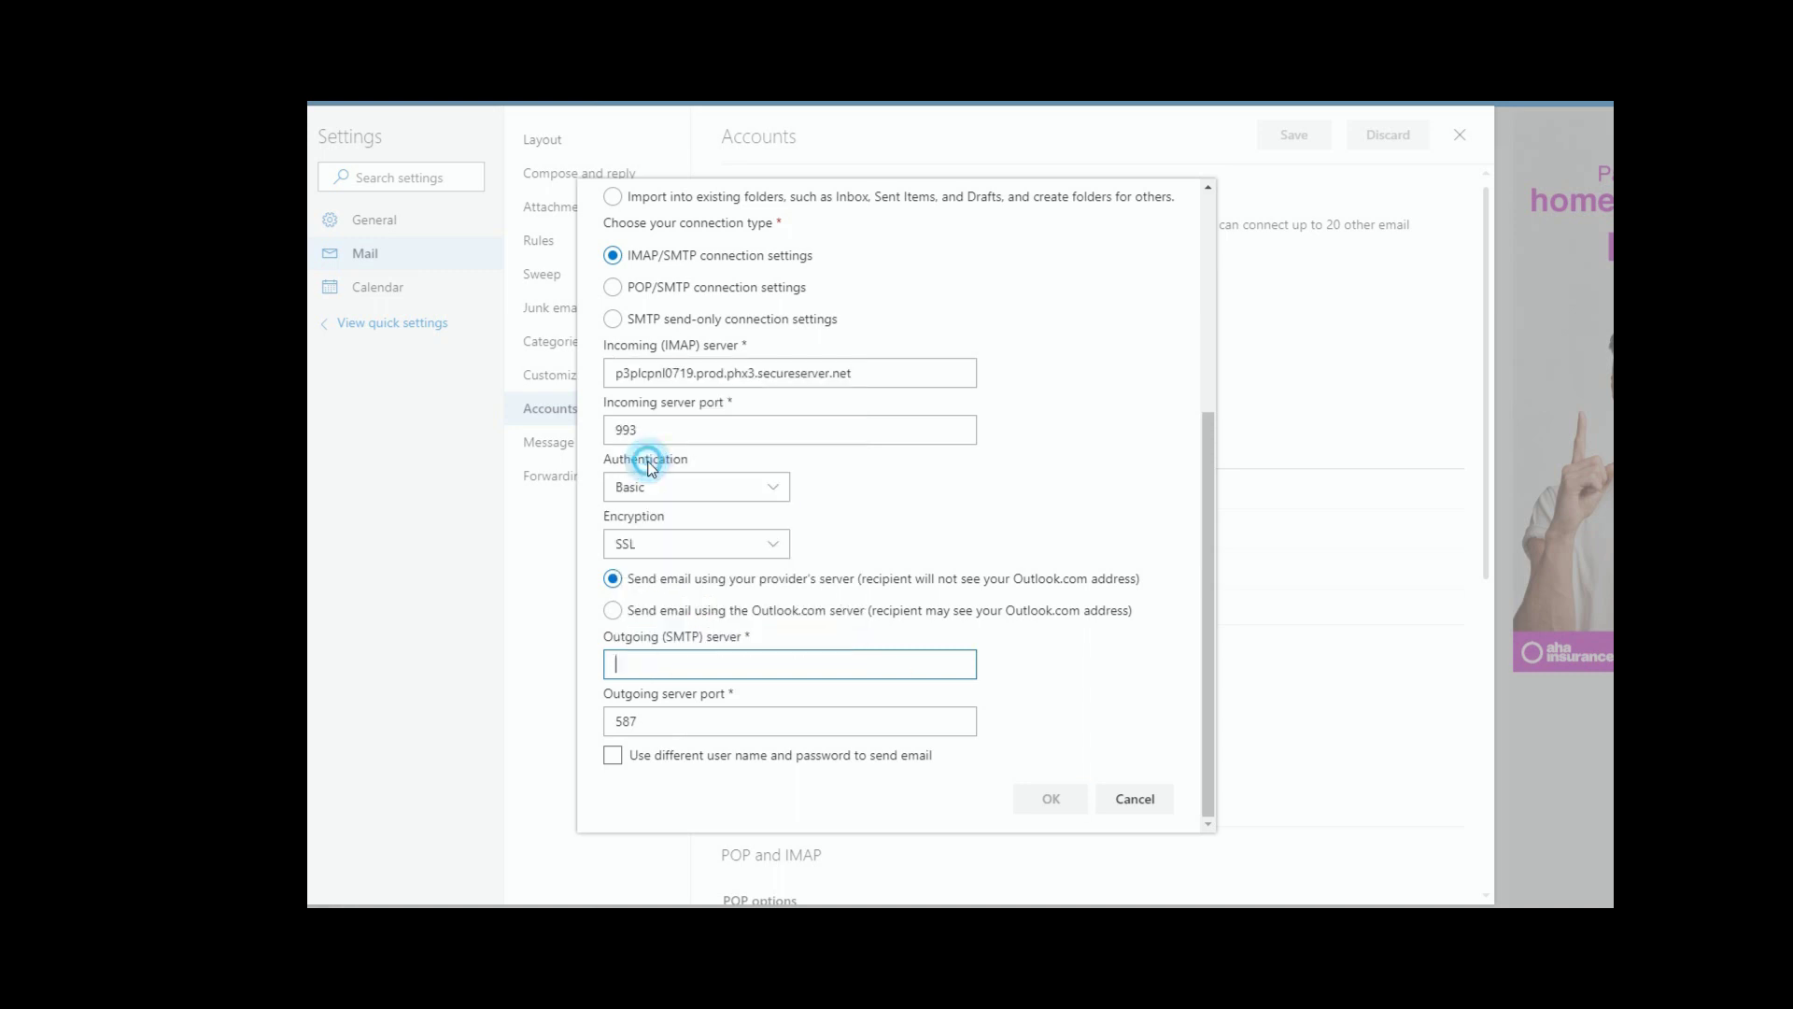
drag(677, 667, 485, 680)
key(BackSpace)
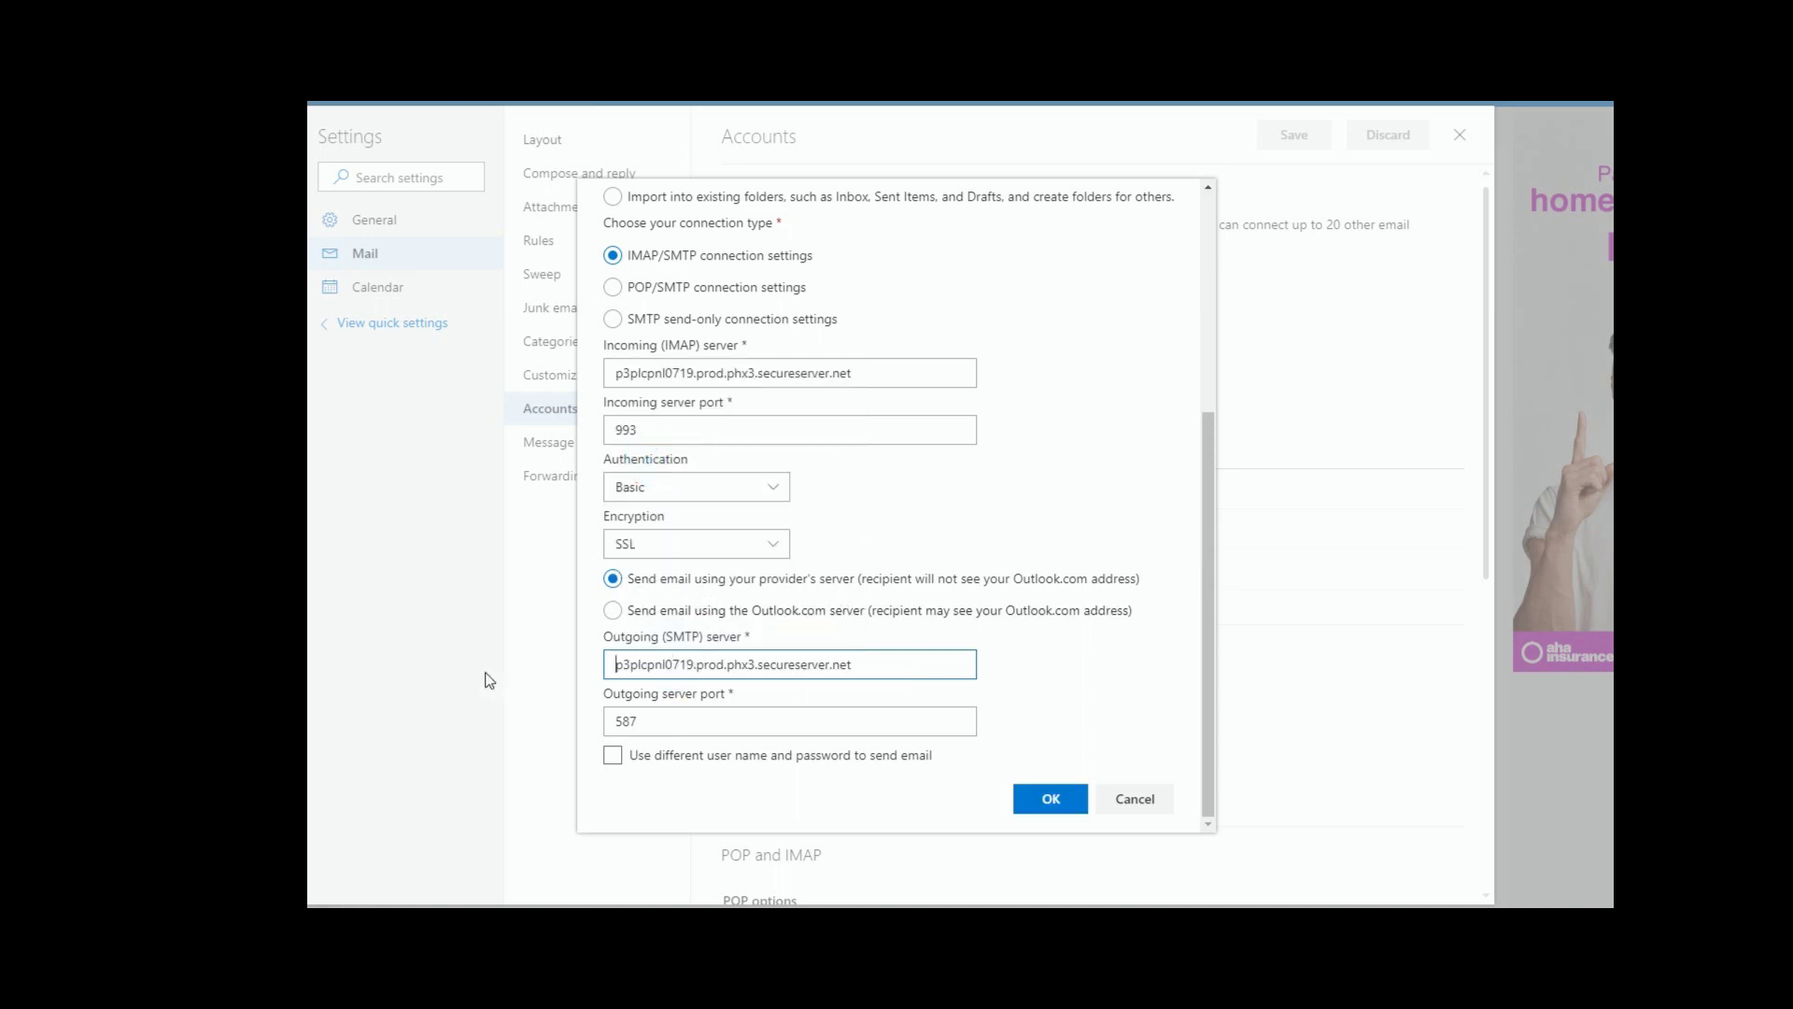
key(End)
Step: Change the outgoing port from 587 to 465, keep Basic authentication, and submit the settings
click(670, 719)
drag(669, 720, 615, 717)
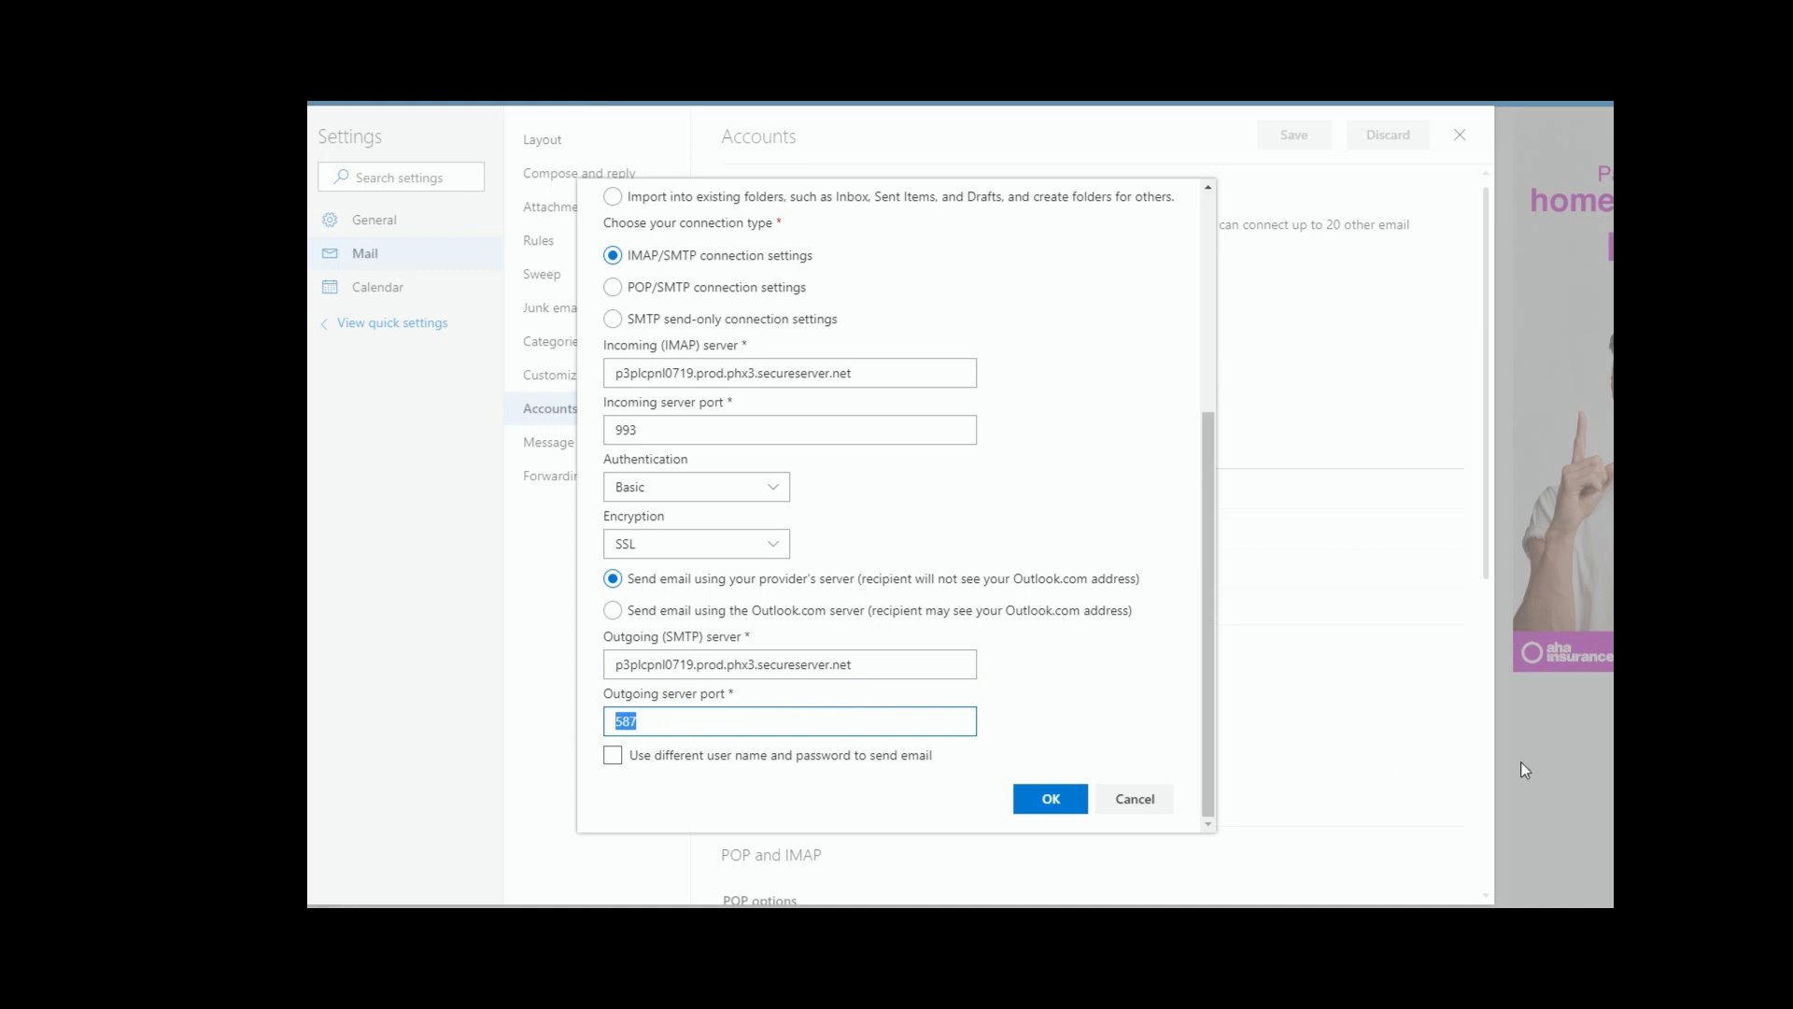
text(465)
click(1061, 663)
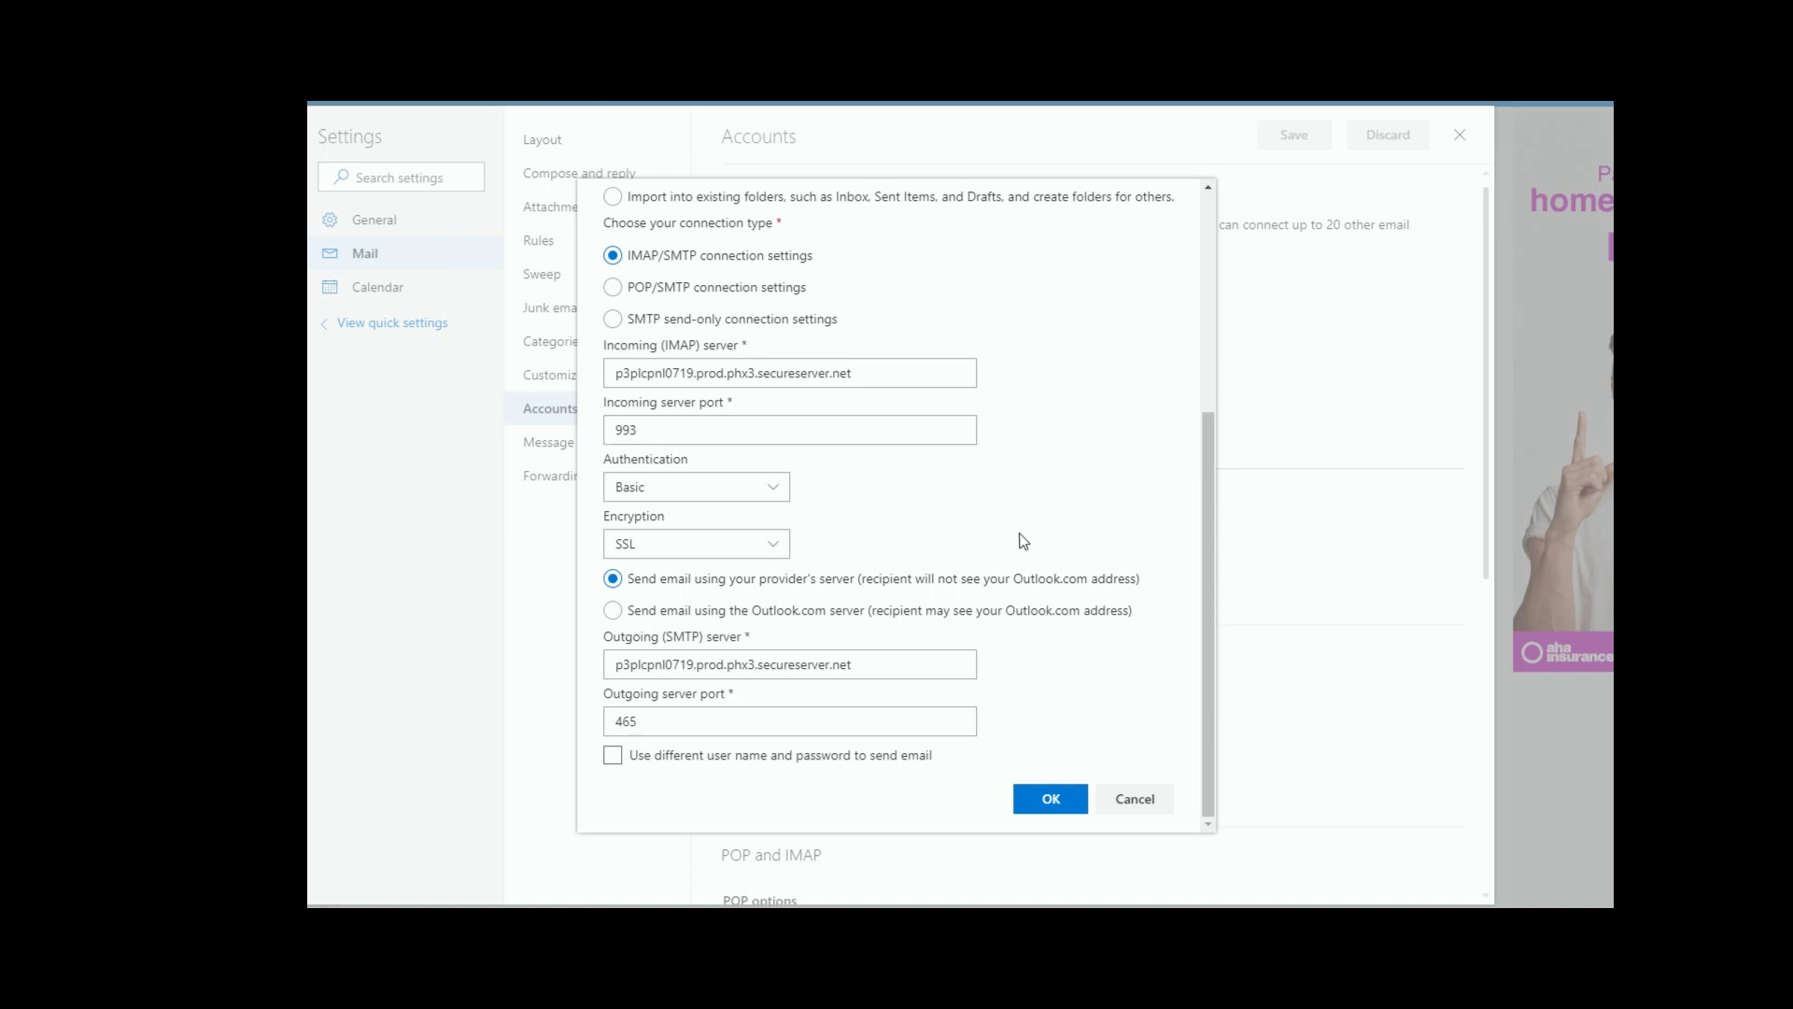
scroll(1020, 539, up, 1)
click(775, 580)
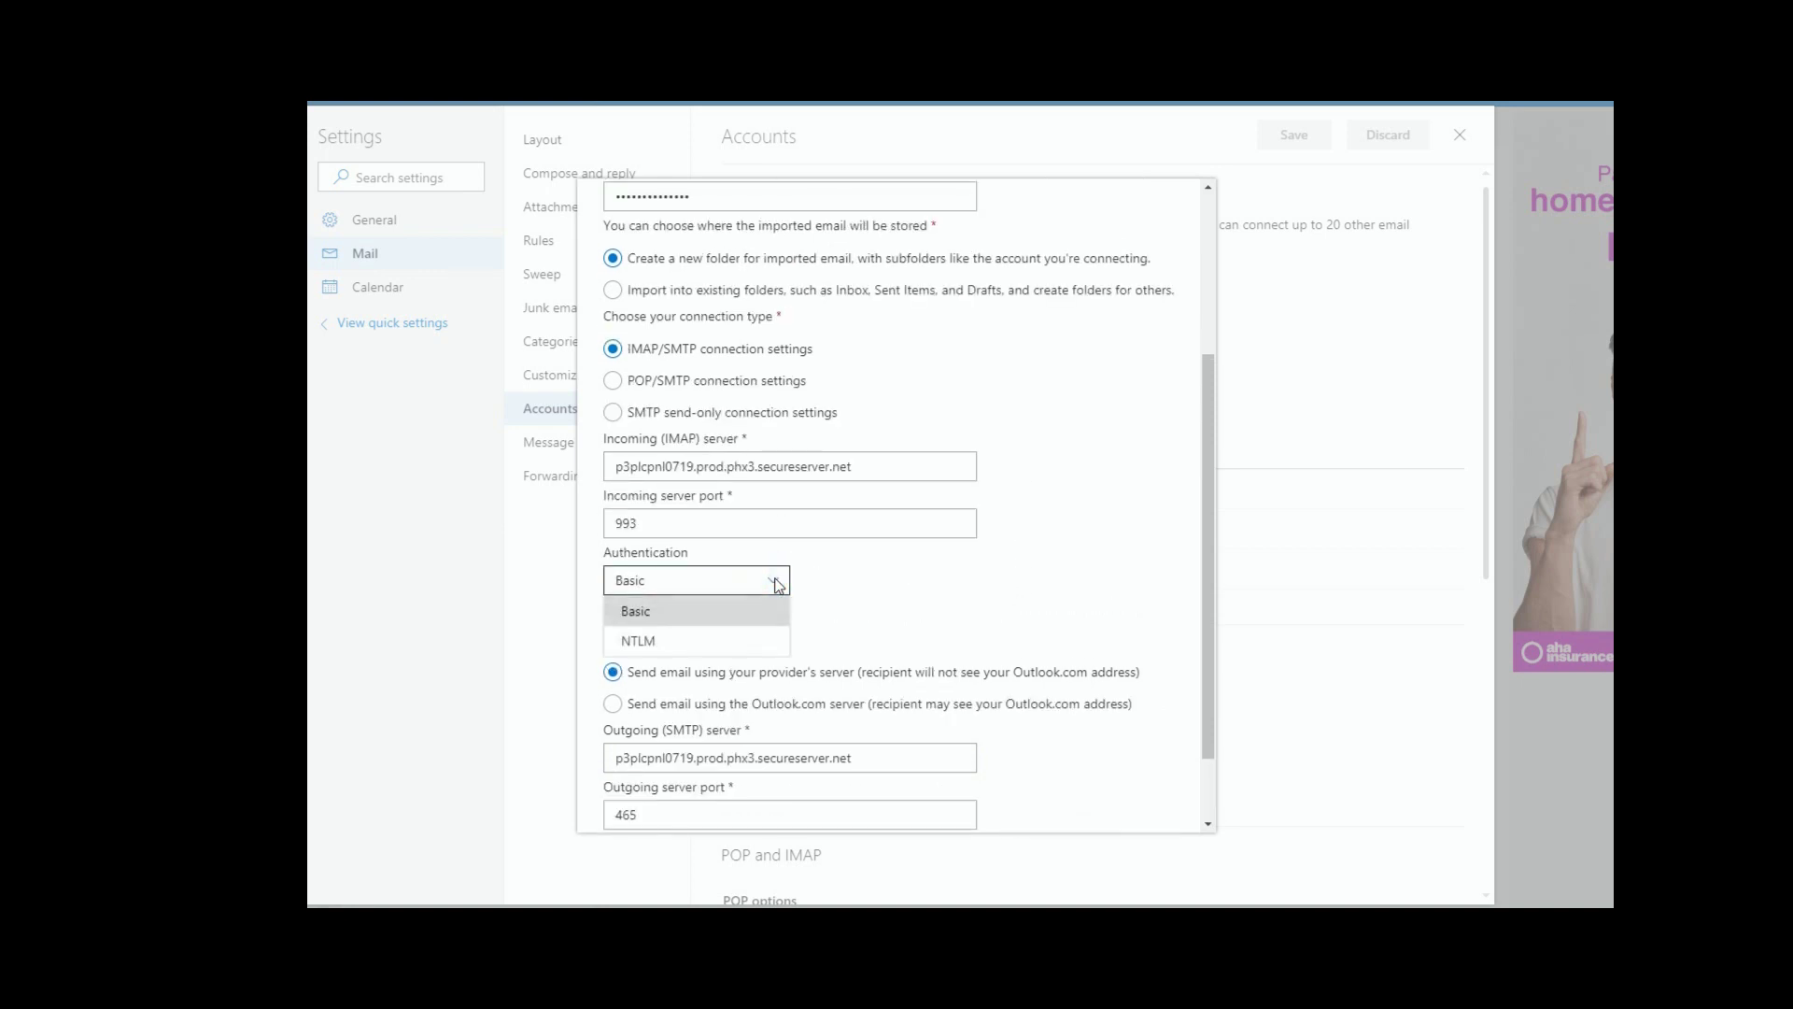
click(897, 561)
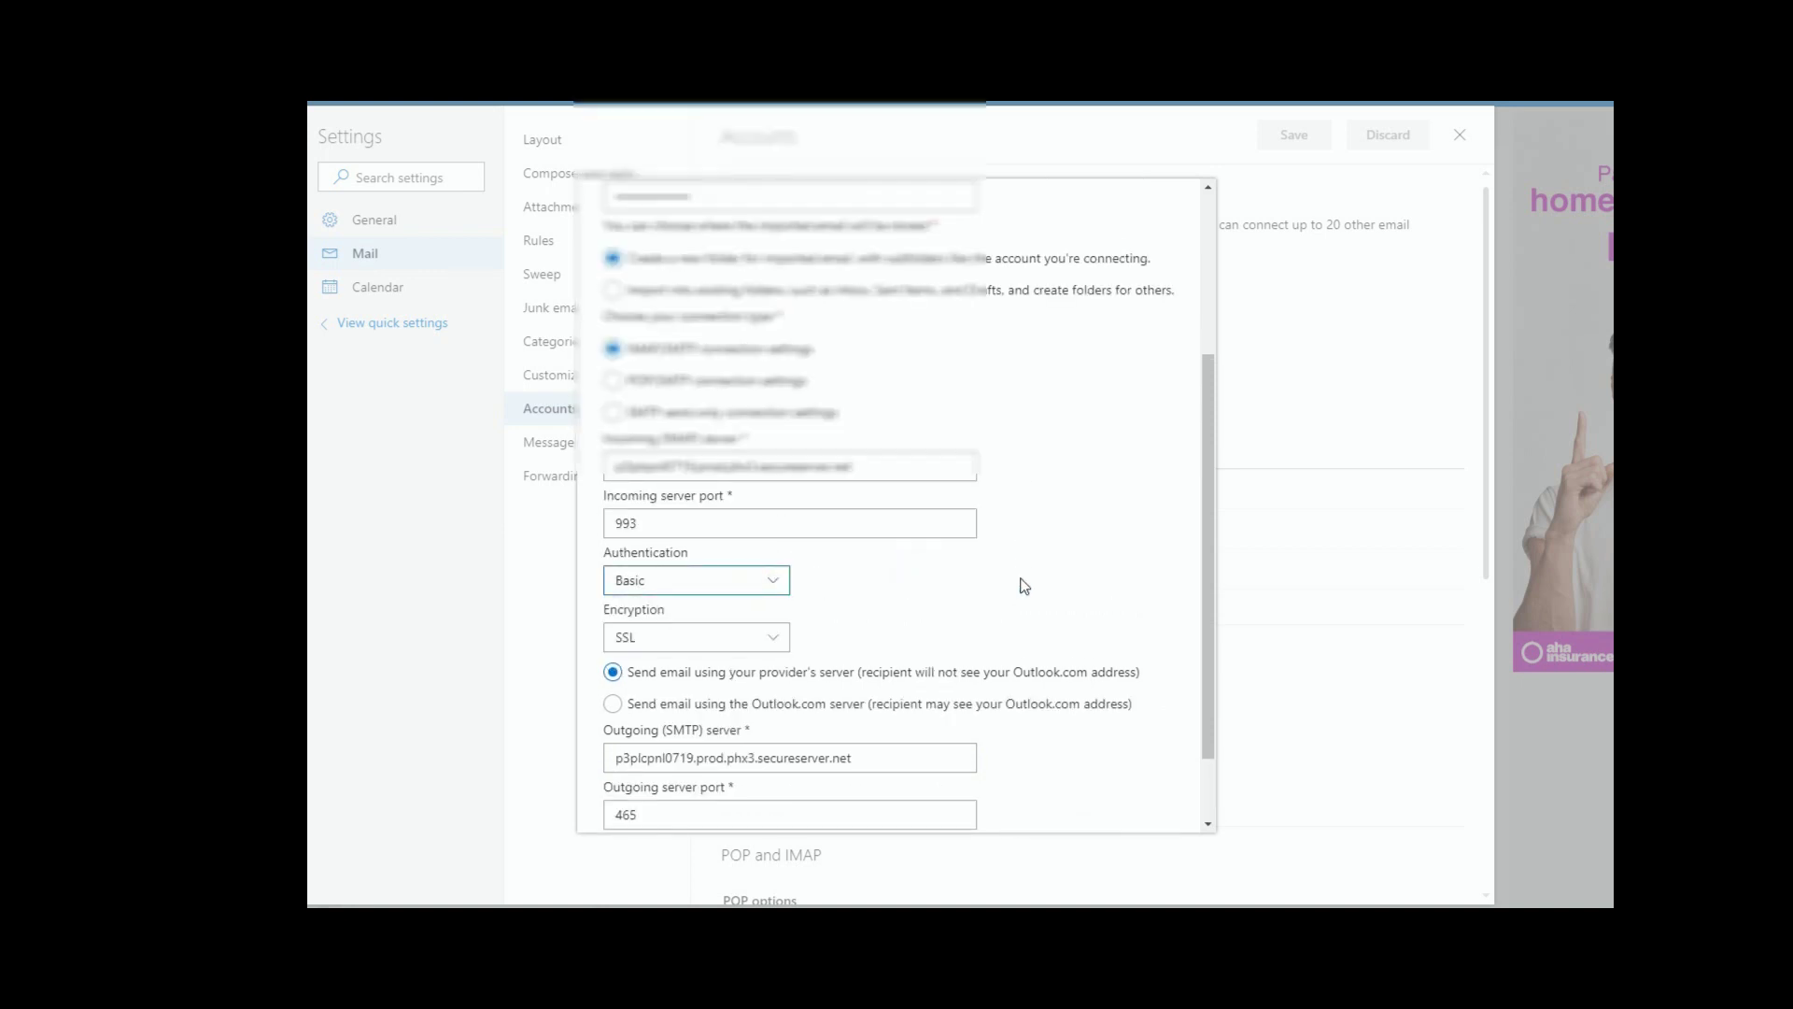
scroll(1025, 585, up, 3)
scroll(1024, 586, down, 4)
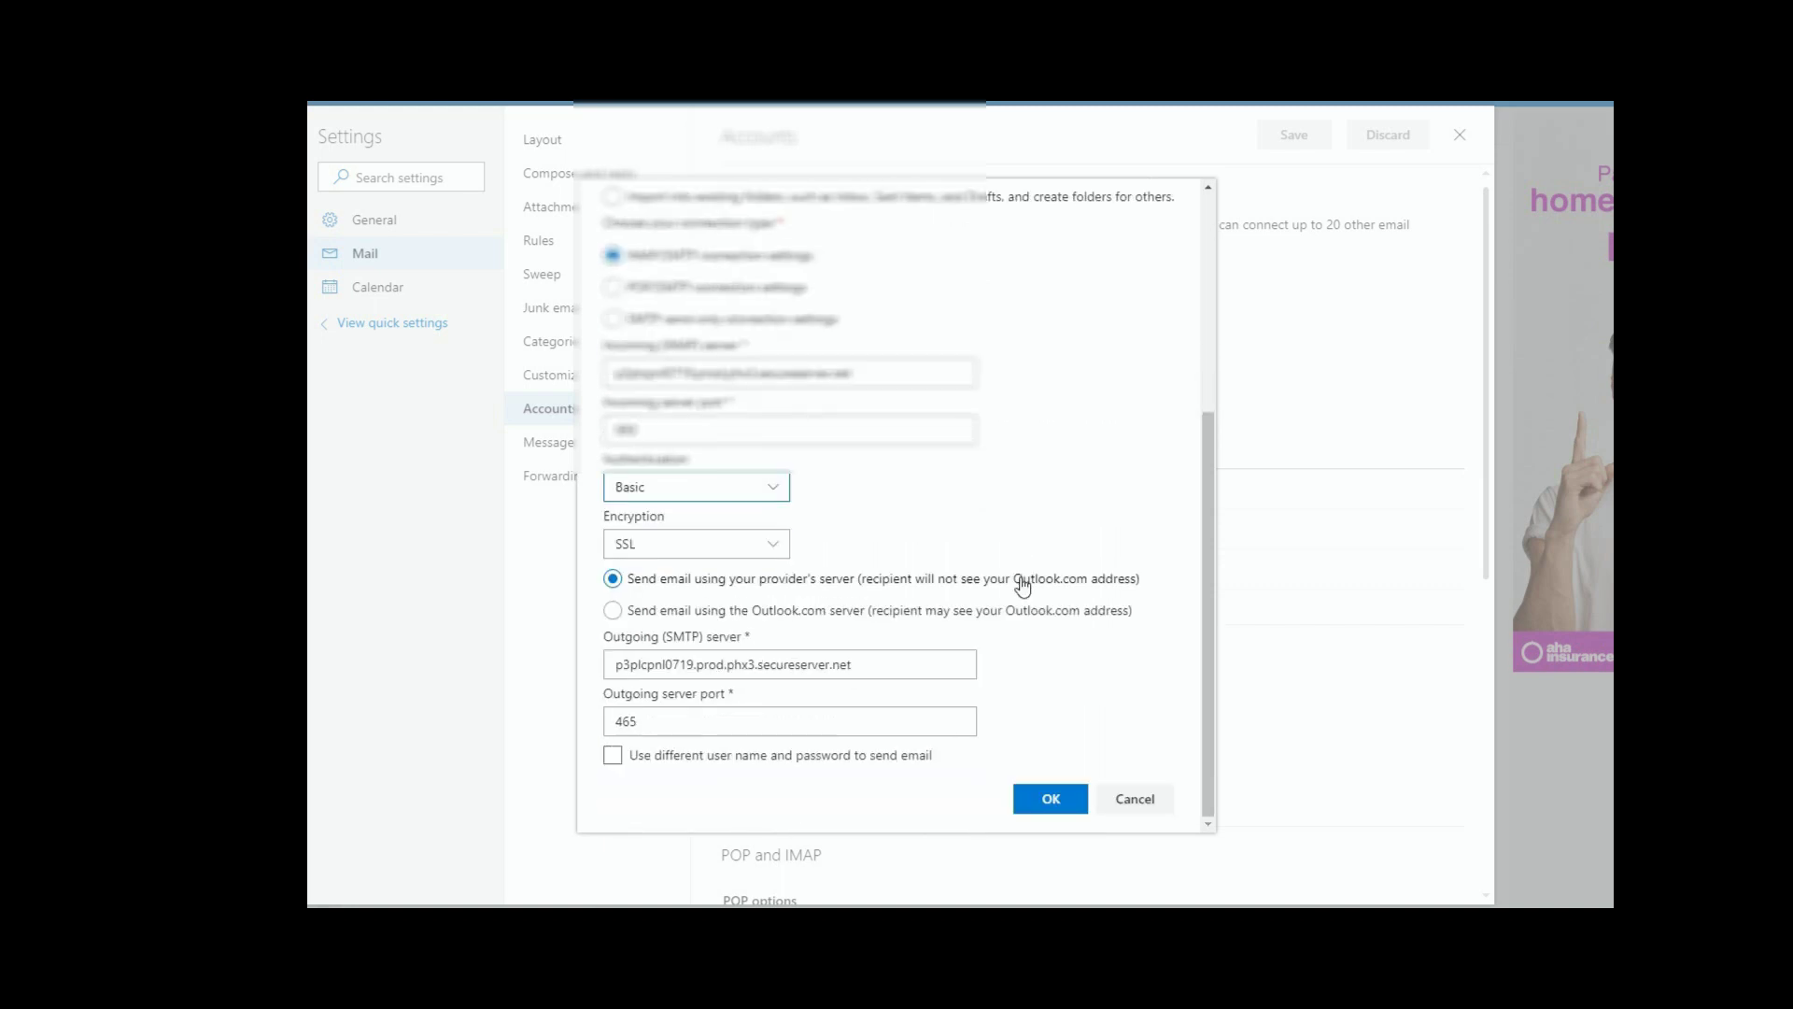
click(1048, 798)
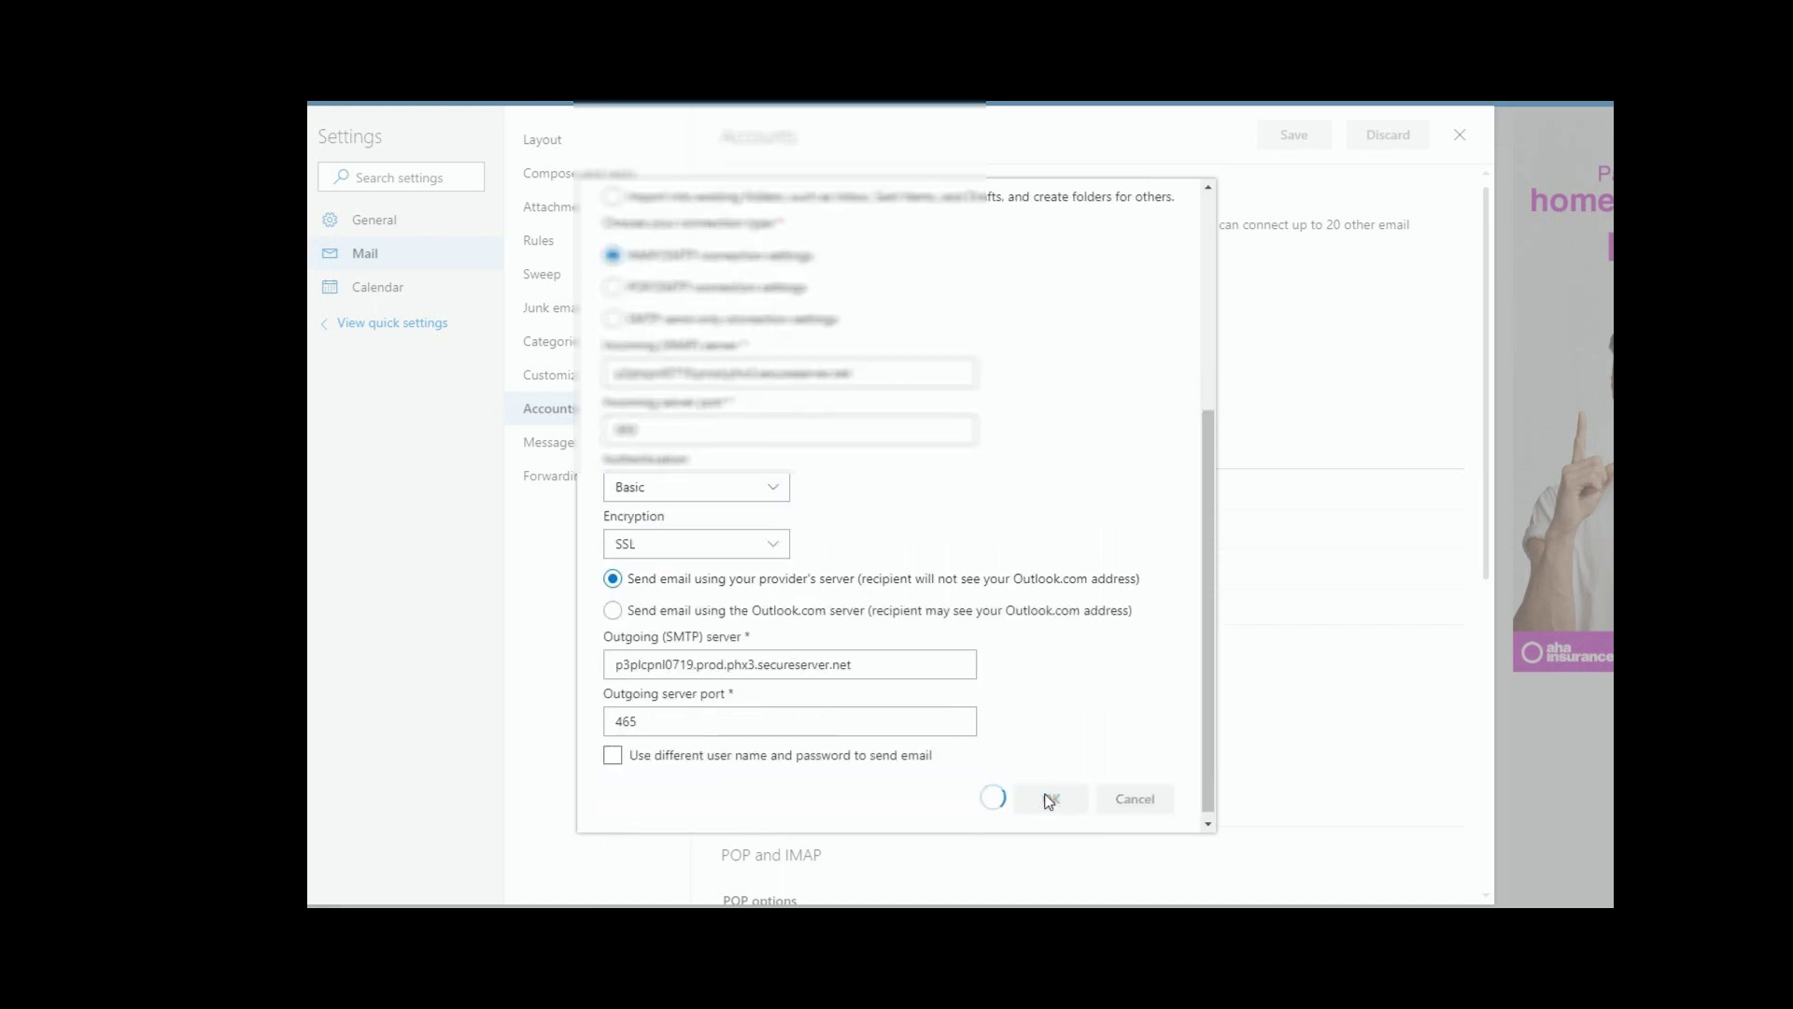